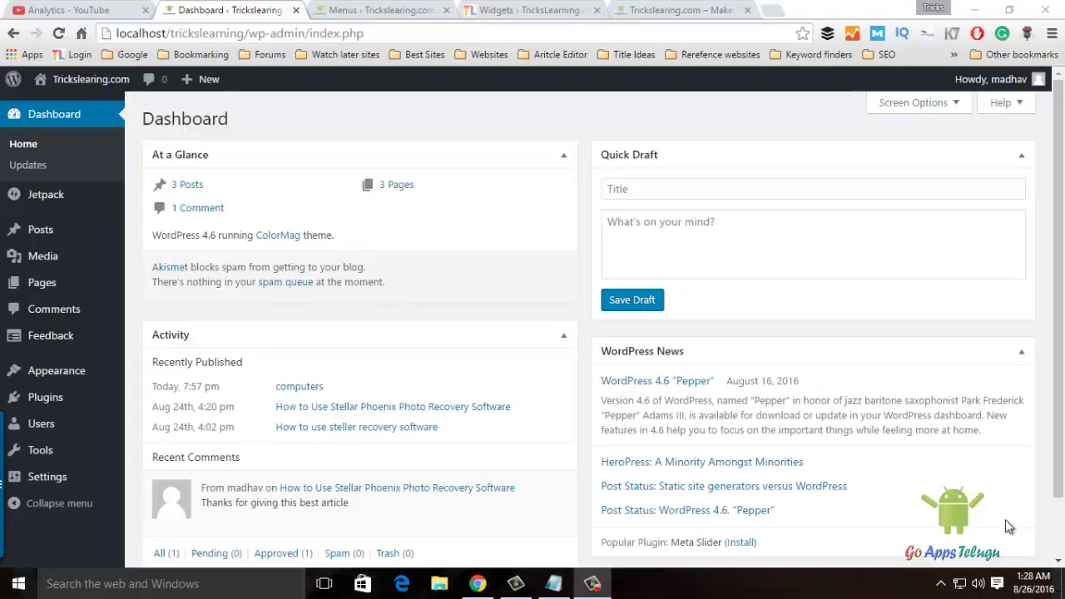
- Open the General settings and review the site title, tagline, WordPress address and site address
mouse_move(47, 482)
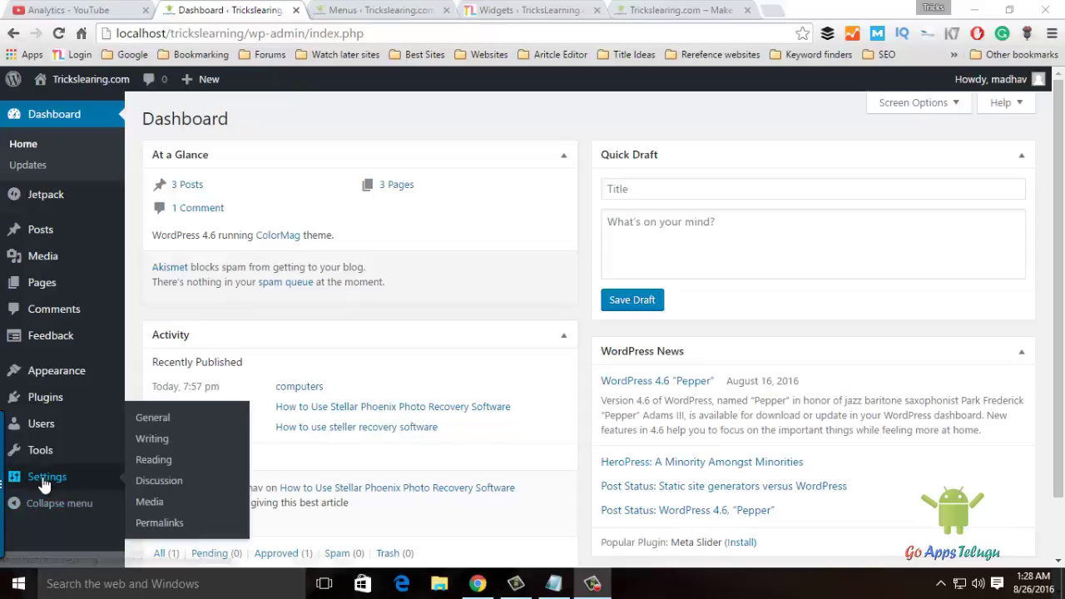
click(162, 418)
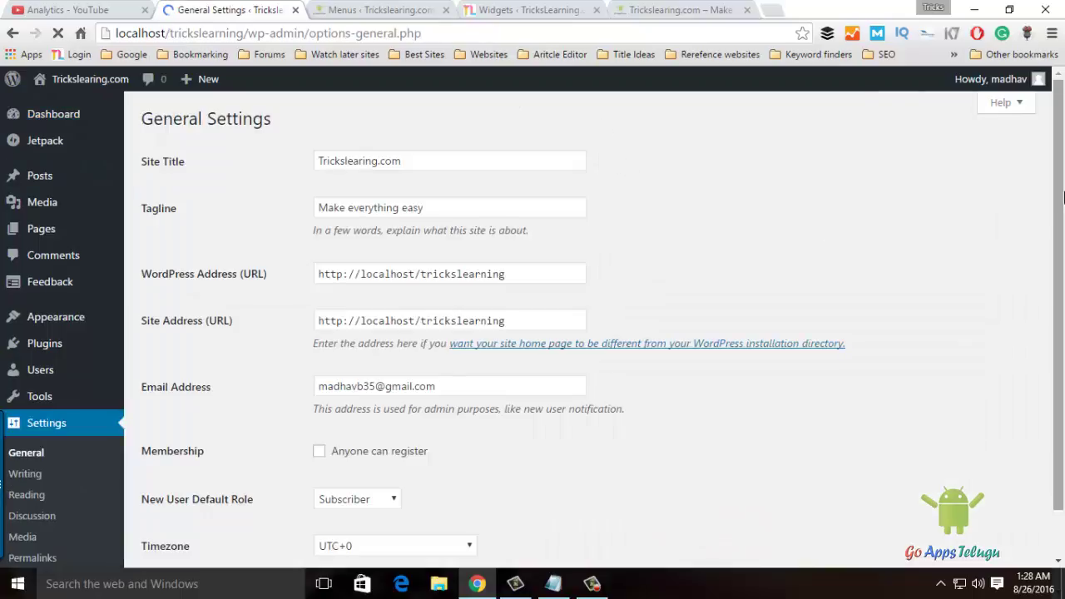
drag(1062, 198, 1062, 225)
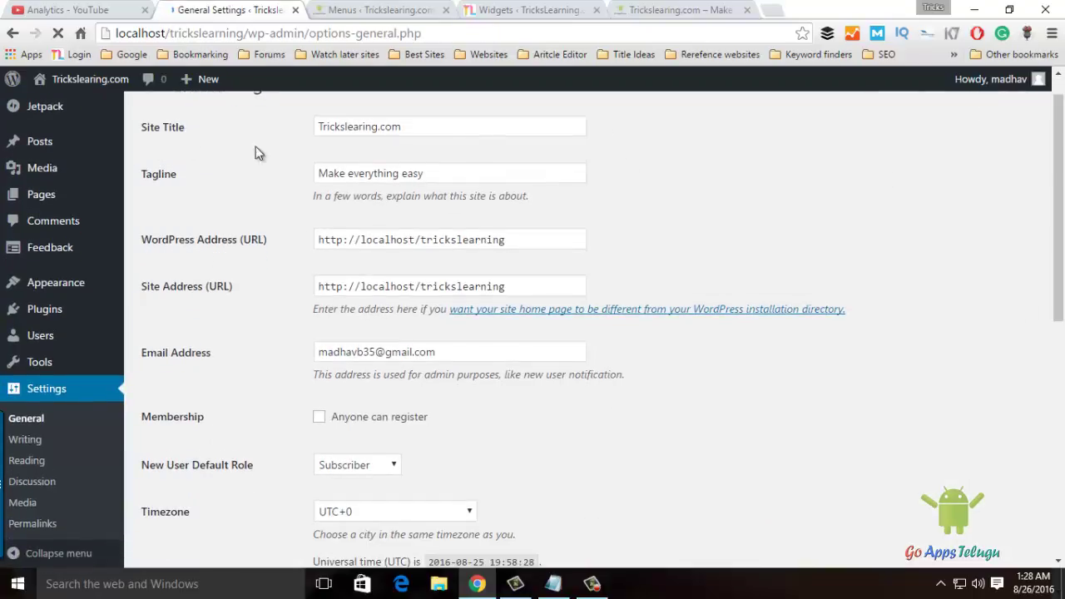
click(480, 124)
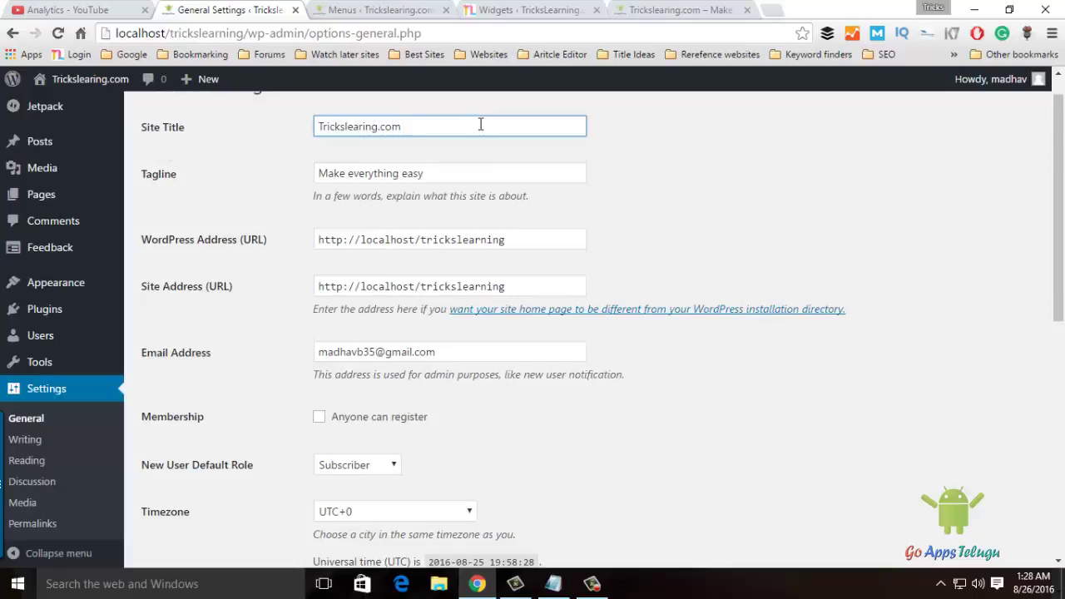
drag(475, 126, 223, 126)
click(480, 168)
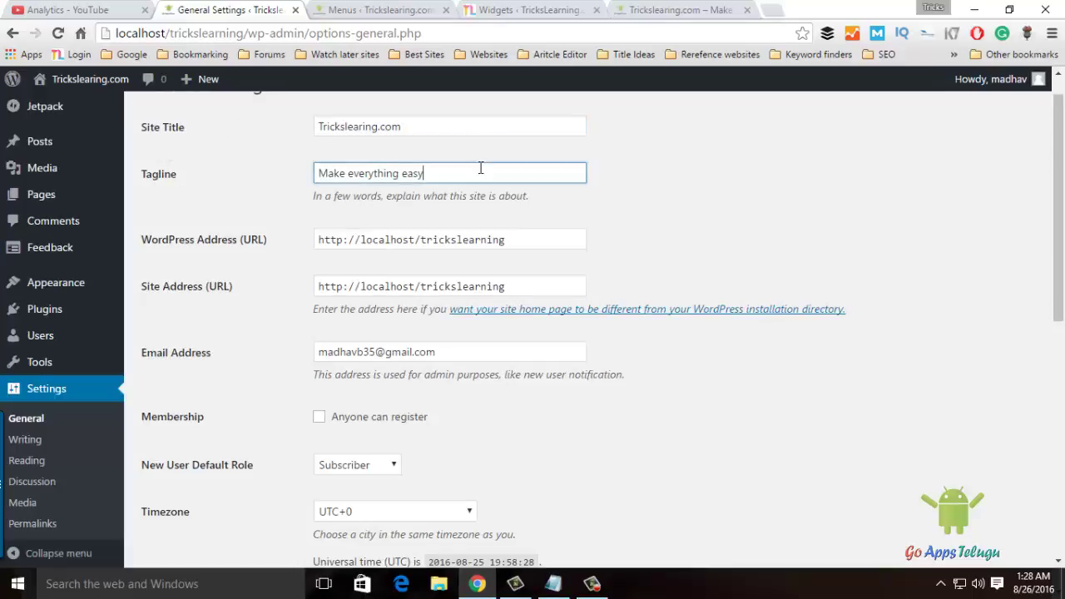
scroll(236, 249, down, 2)
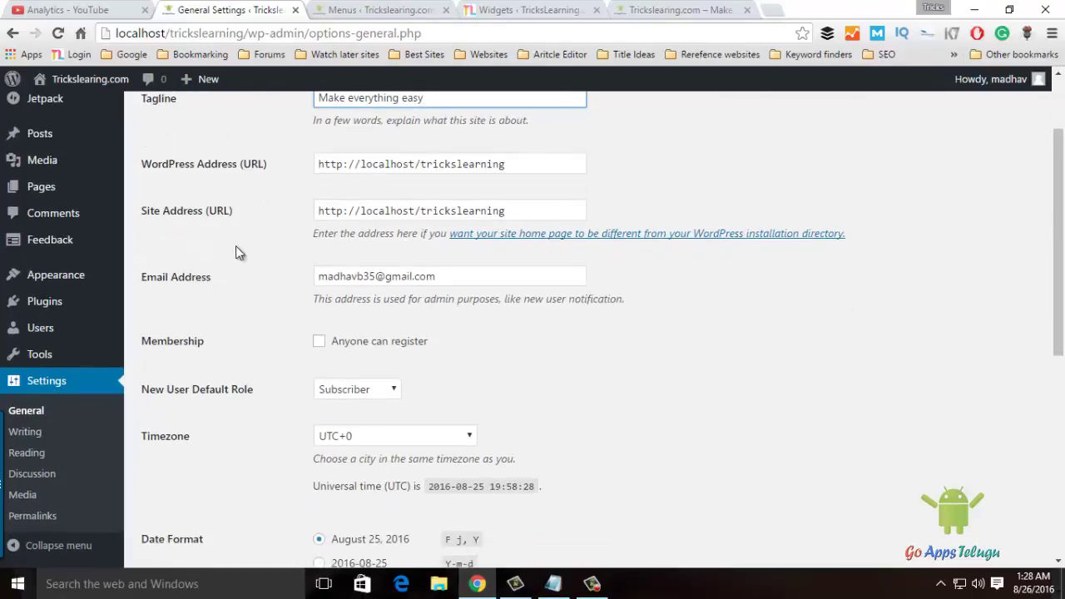
click(563, 164)
drag(563, 164, 204, 166)
click(697, 274)
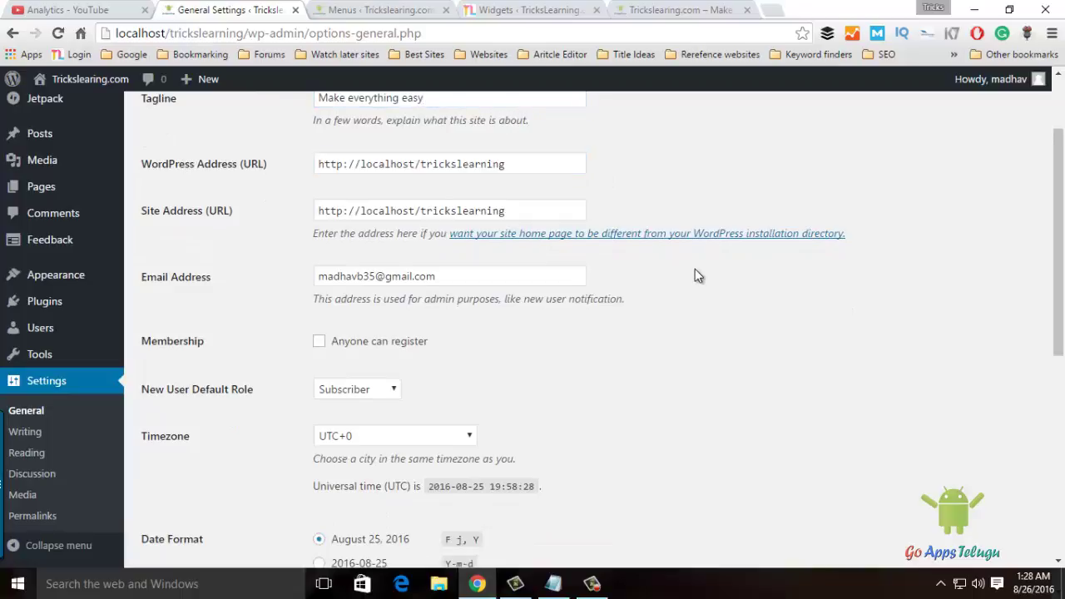
scroll(471, 178, down, 1)
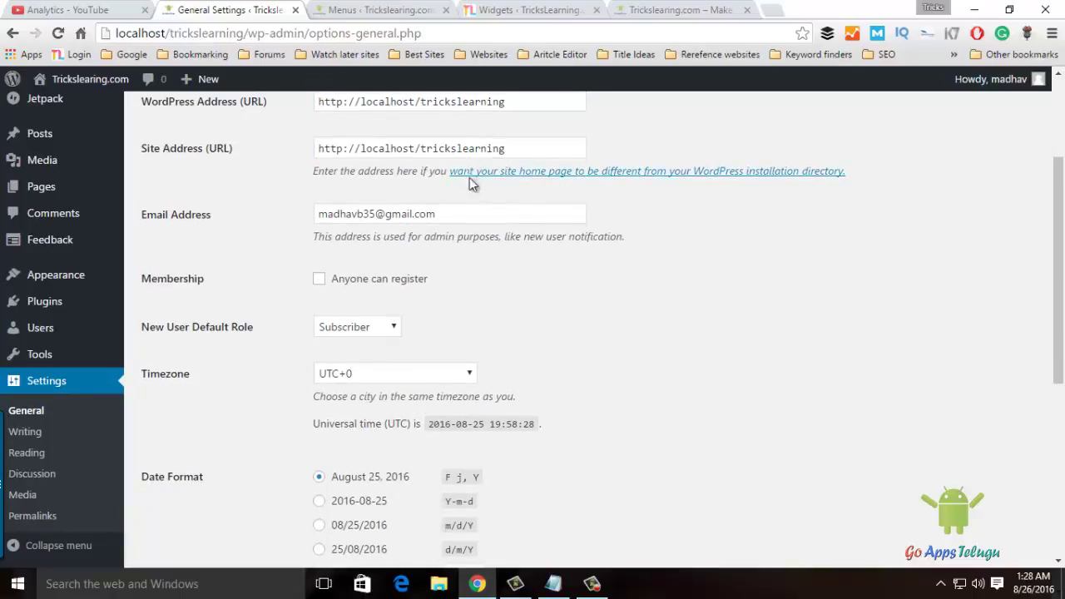
scroll(333, 187, down, 1)
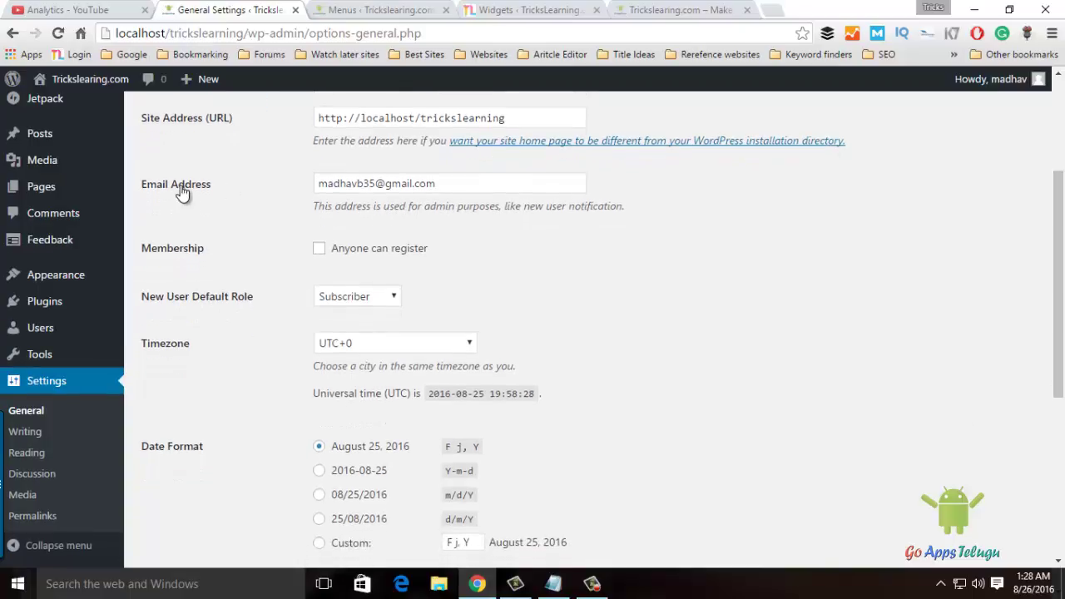
- Examine the admin e-mail address entry in the General settings
click(457, 181)
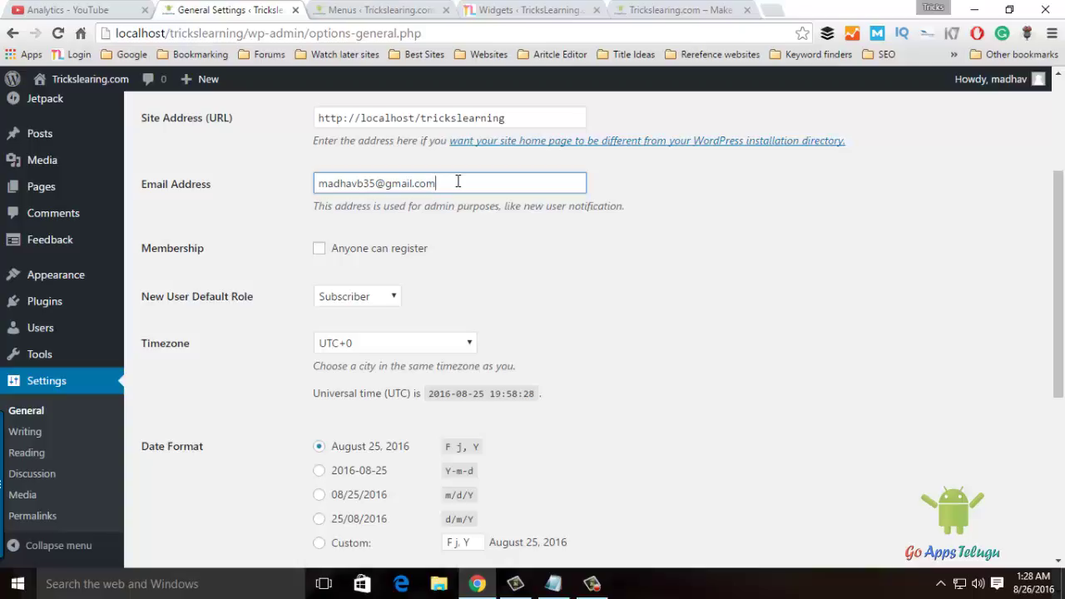
click(458, 181)
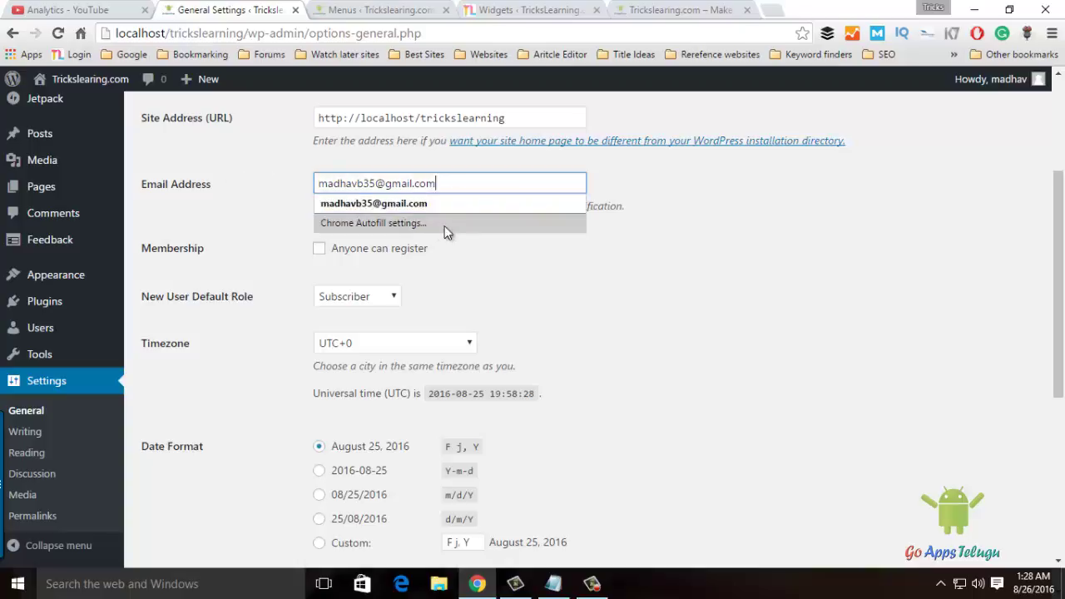
click(737, 283)
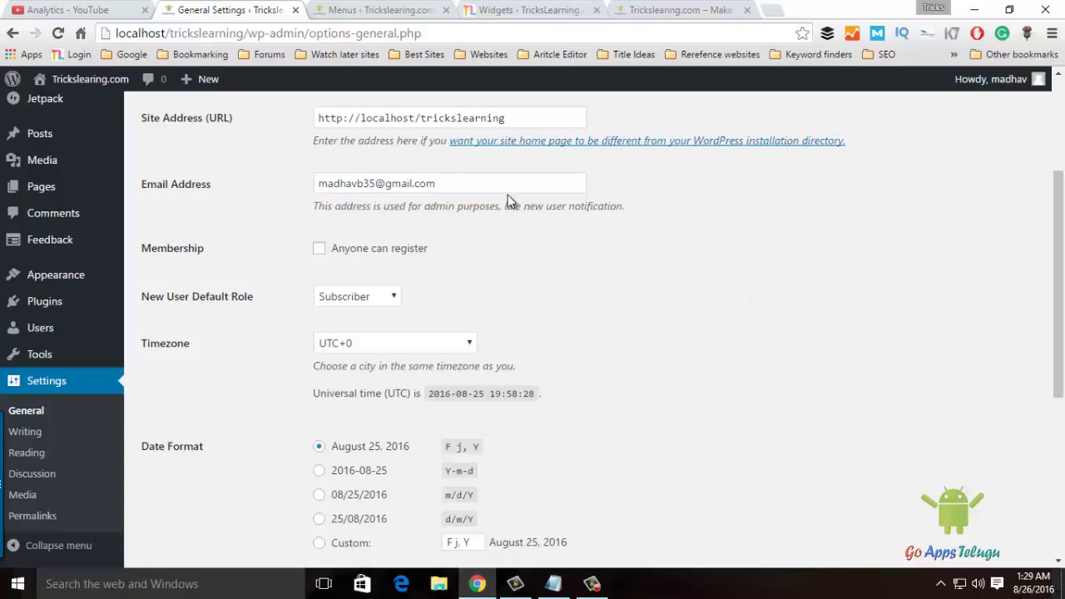
drag(493, 185, 387, 238)
click(701, 342)
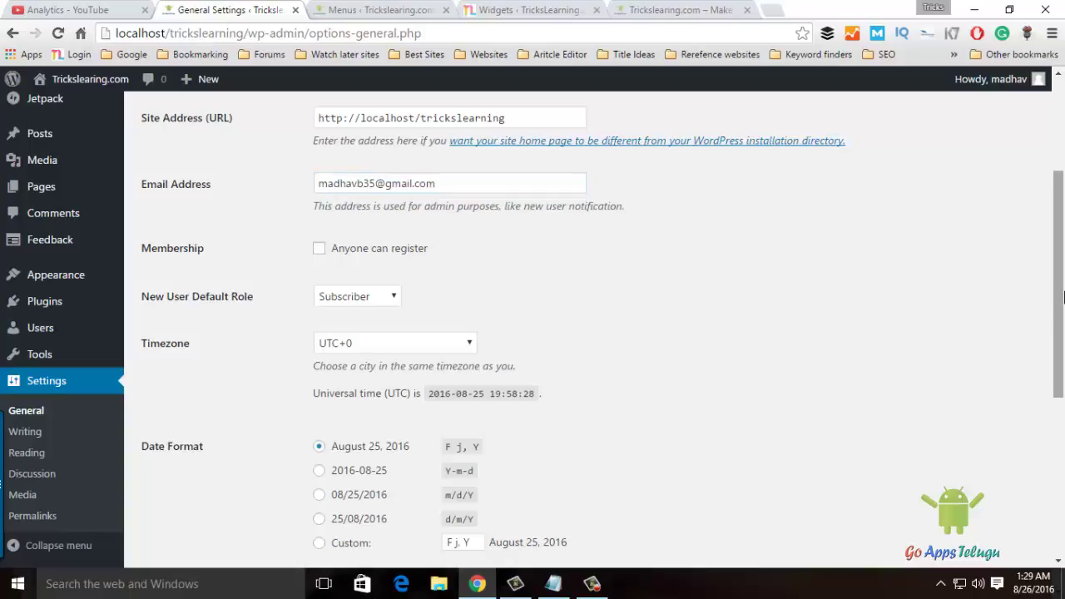
- Allow anyone to register and set the new user default role to Contributor
drag(1058, 283, 1058, 309)
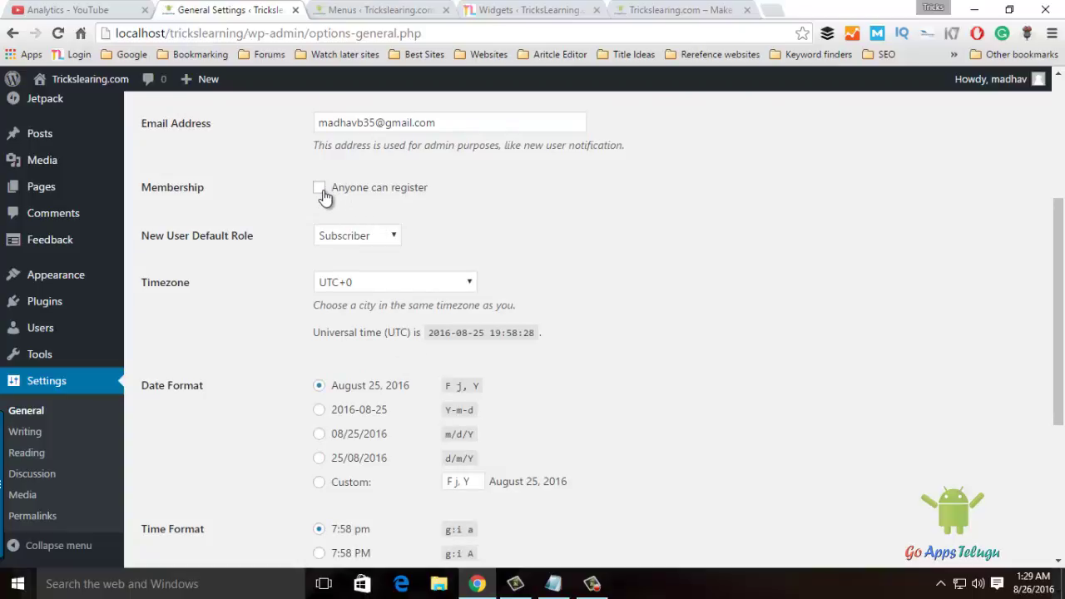
click(321, 192)
click(368, 236)
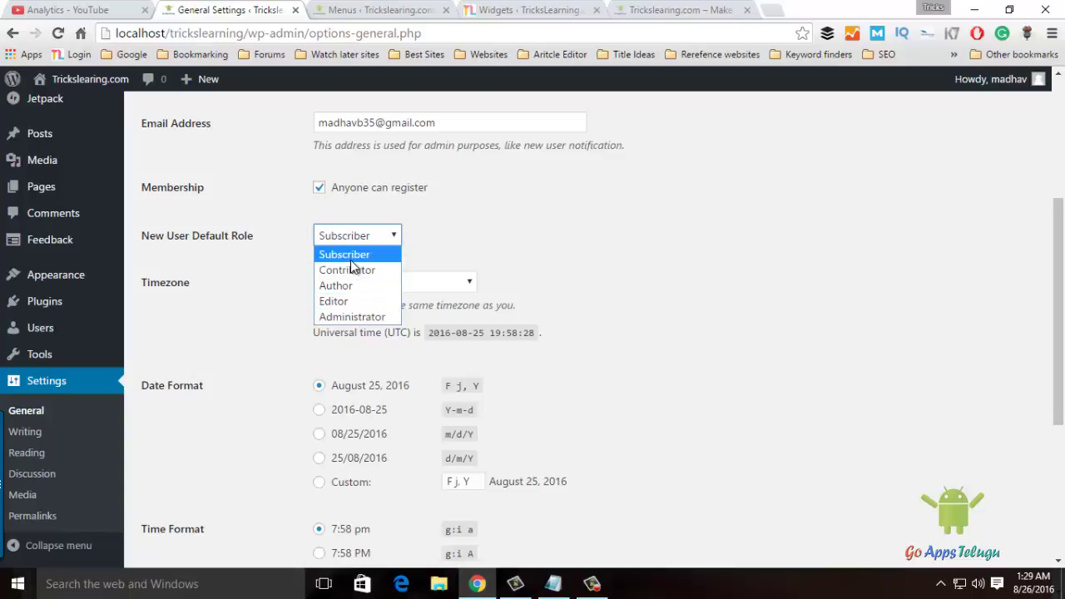
click(350, 258)
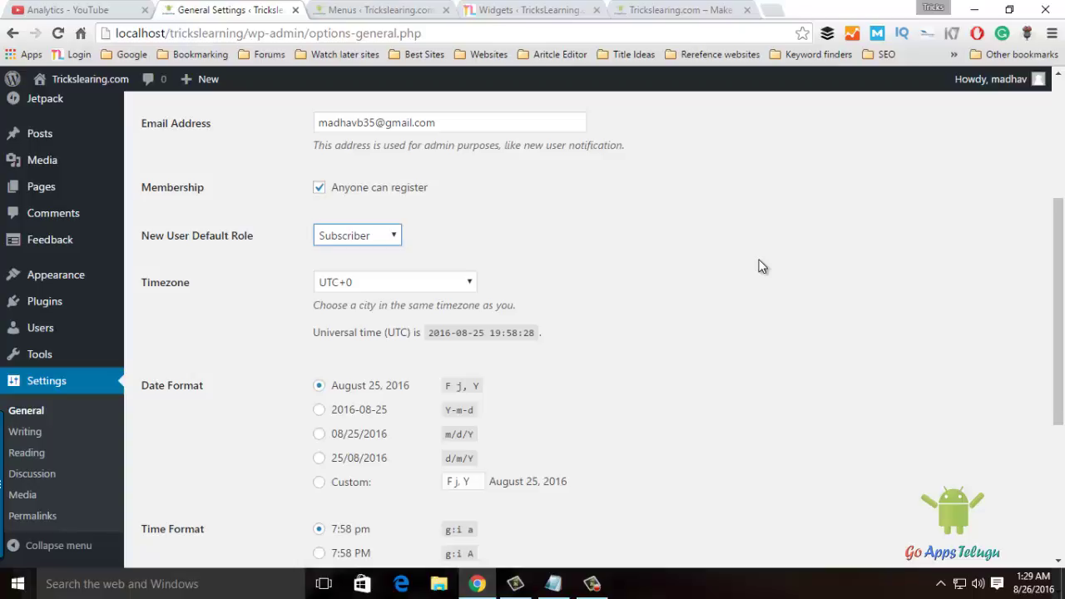
click(351, 236)
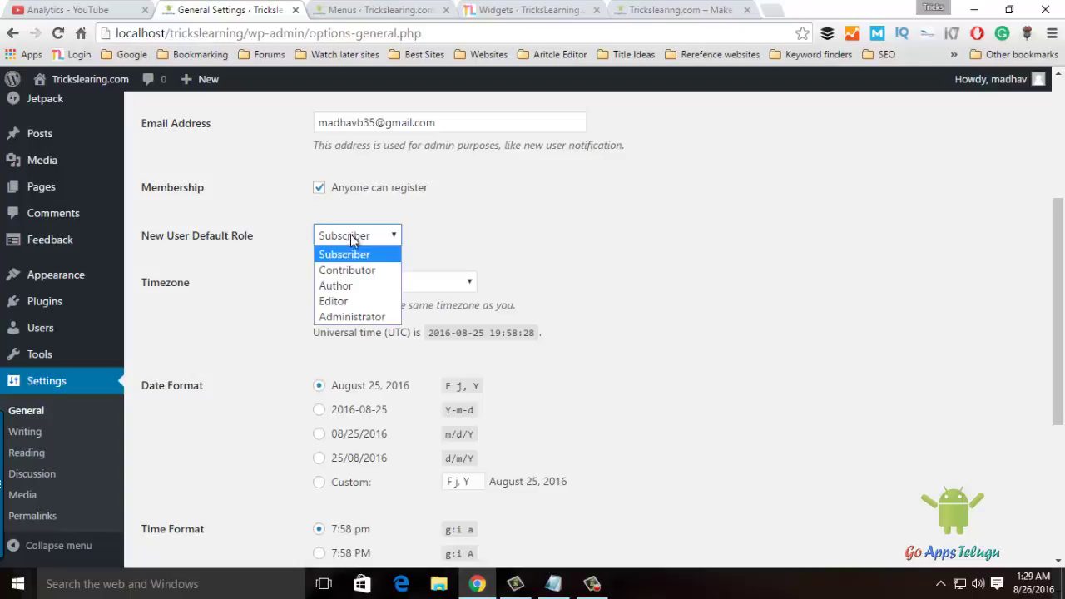
click(360, 271)
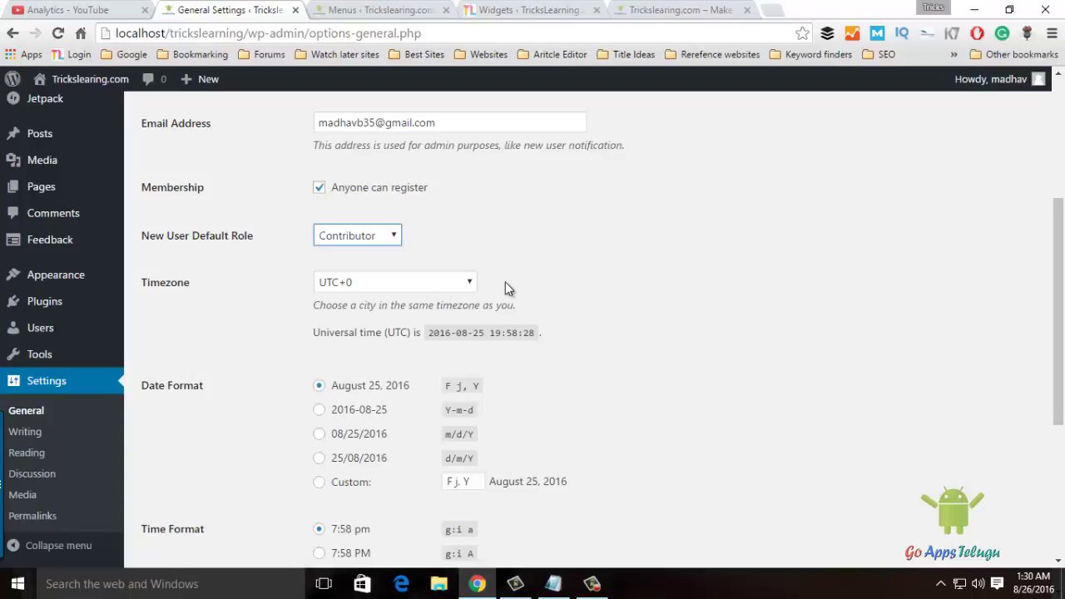
click(337, 240)
click(363, 241)
- Choose Monday as the day the week starts on and save the general settings
drag(1059, 239, 1058, 333)
click(414, 176)
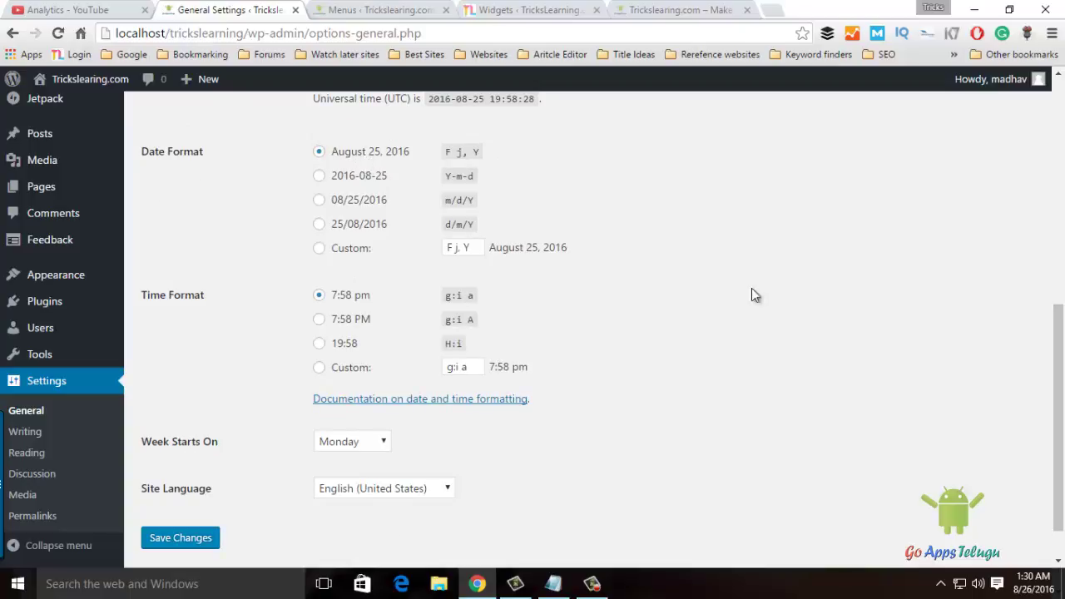
drag(1058, 399, 1058, 422)
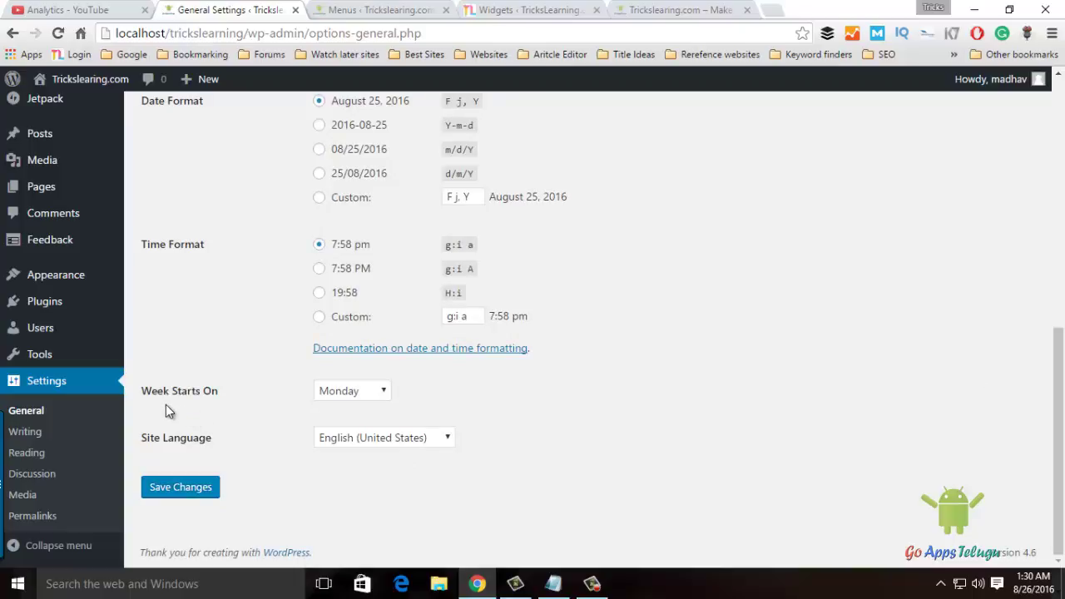
click(357, 396)
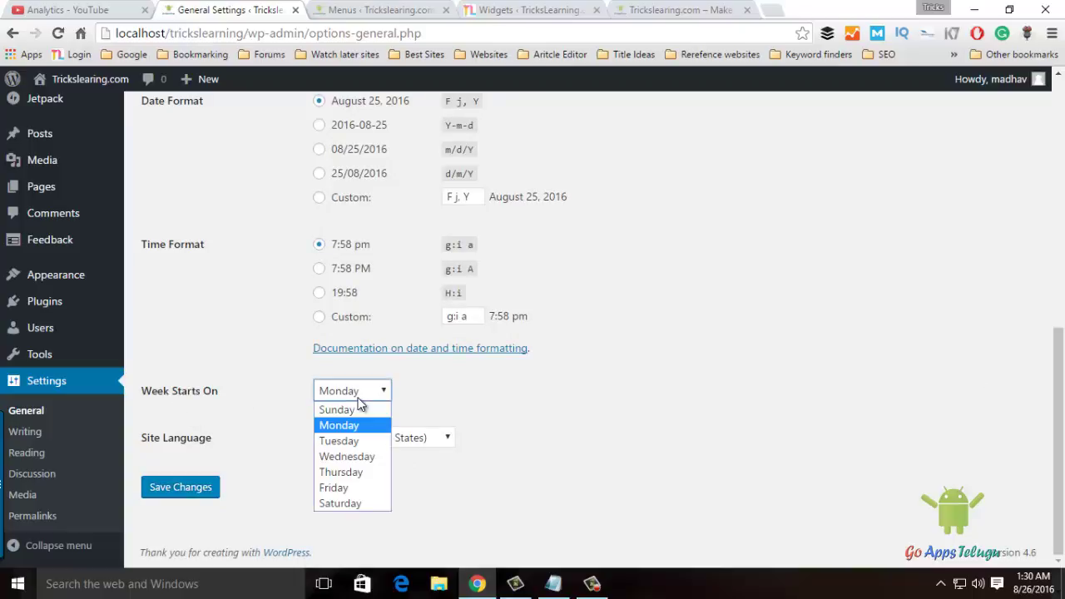
click(356, 426)
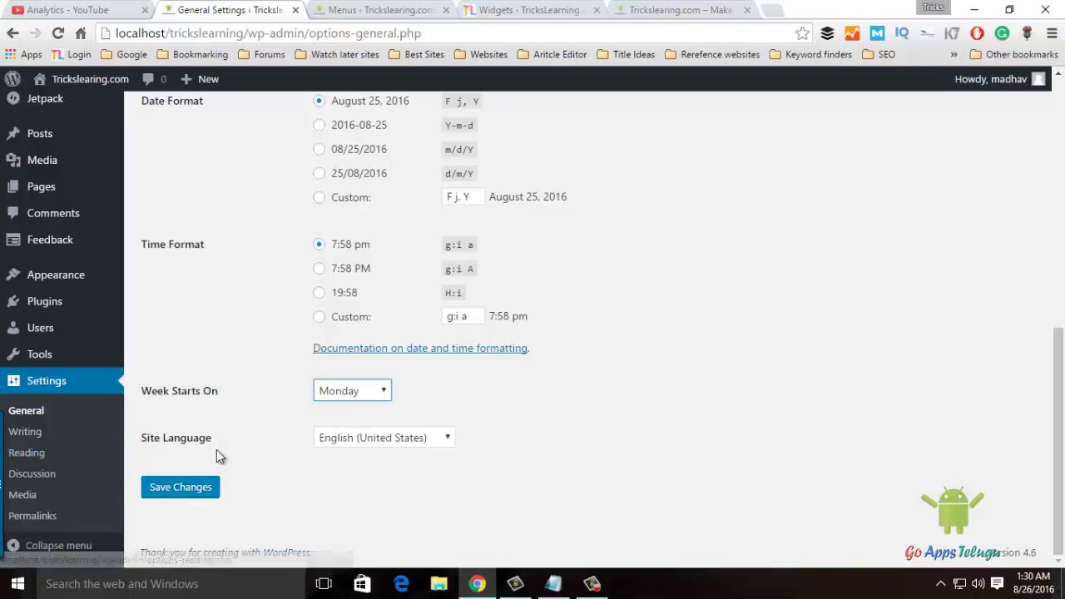
click(165, 497)
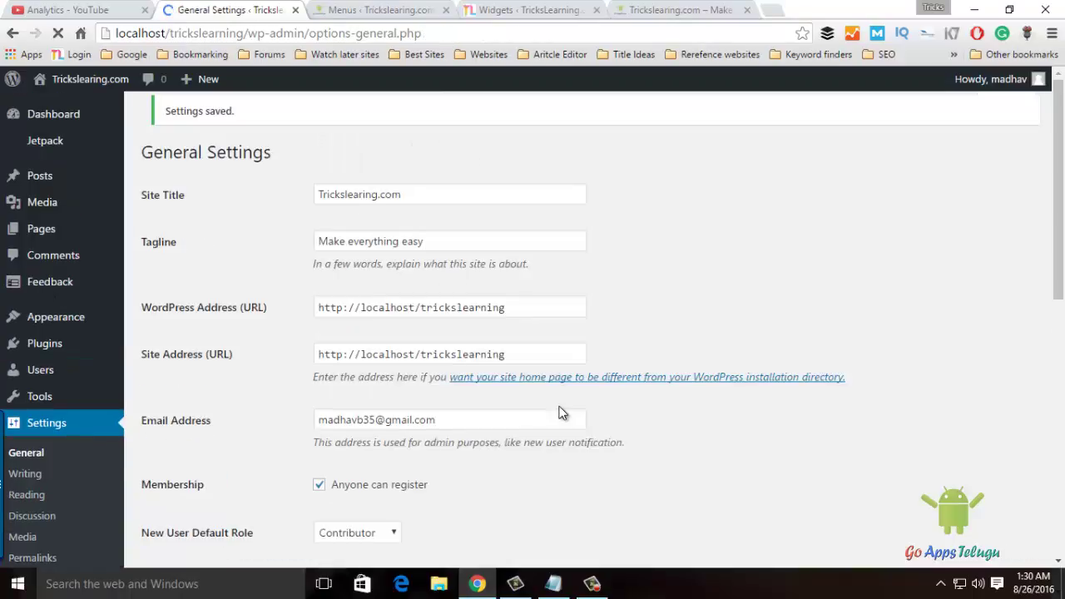
- Open the Writing settings and set the default post category to Hardware
drag(1059, 190, 1062, 470)
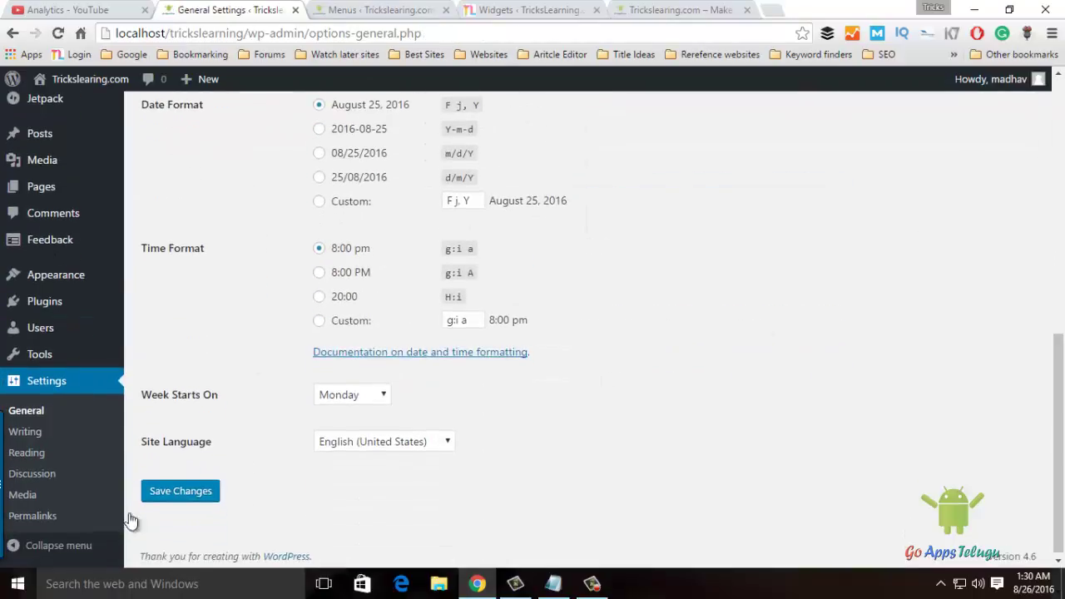
click(26, 433)
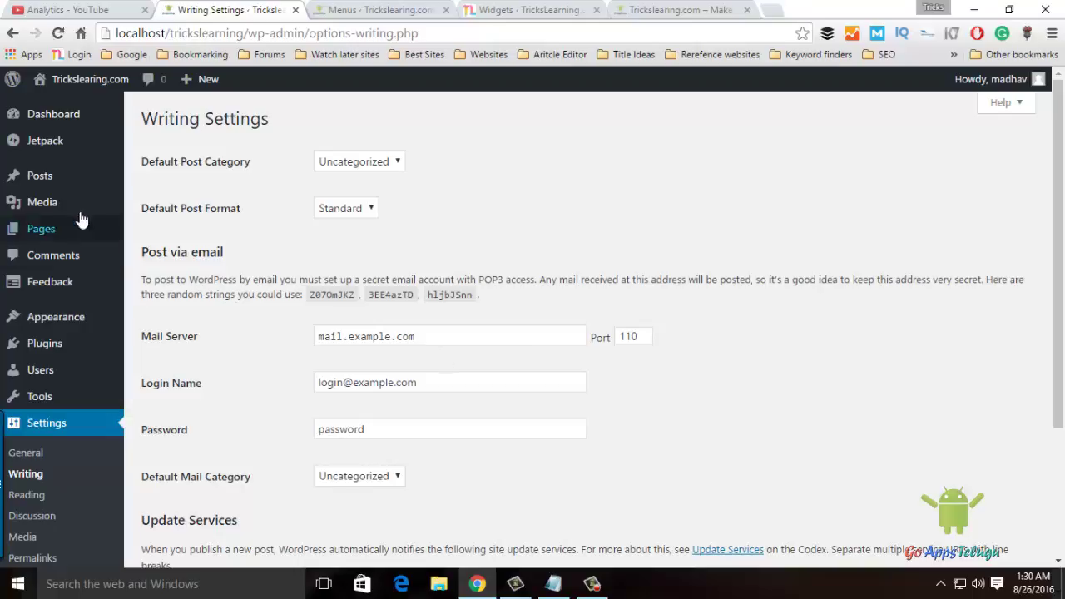
click(372, 166)
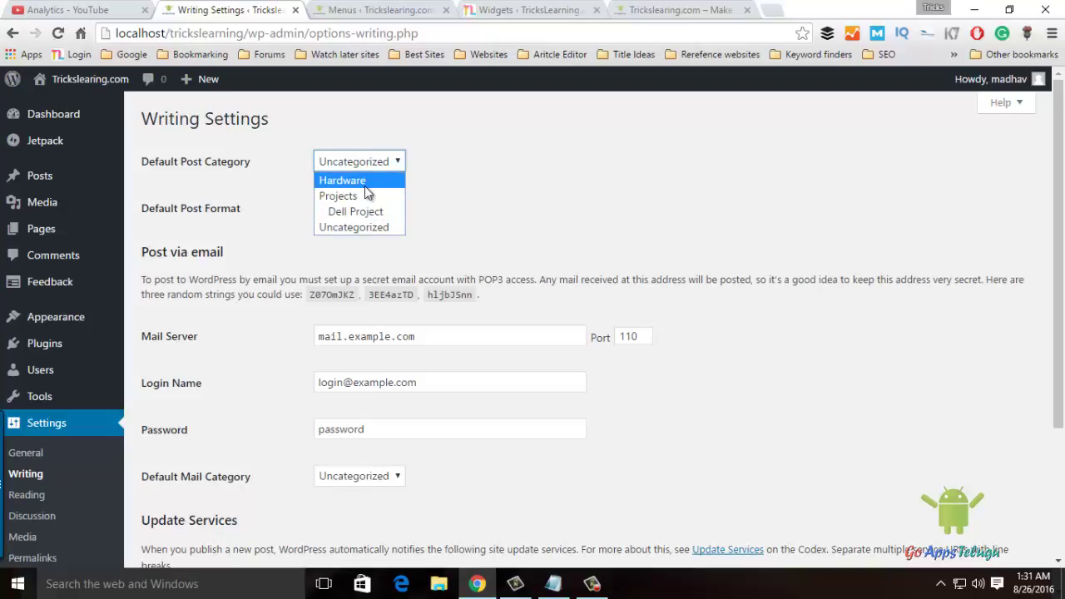
click(364, 186)
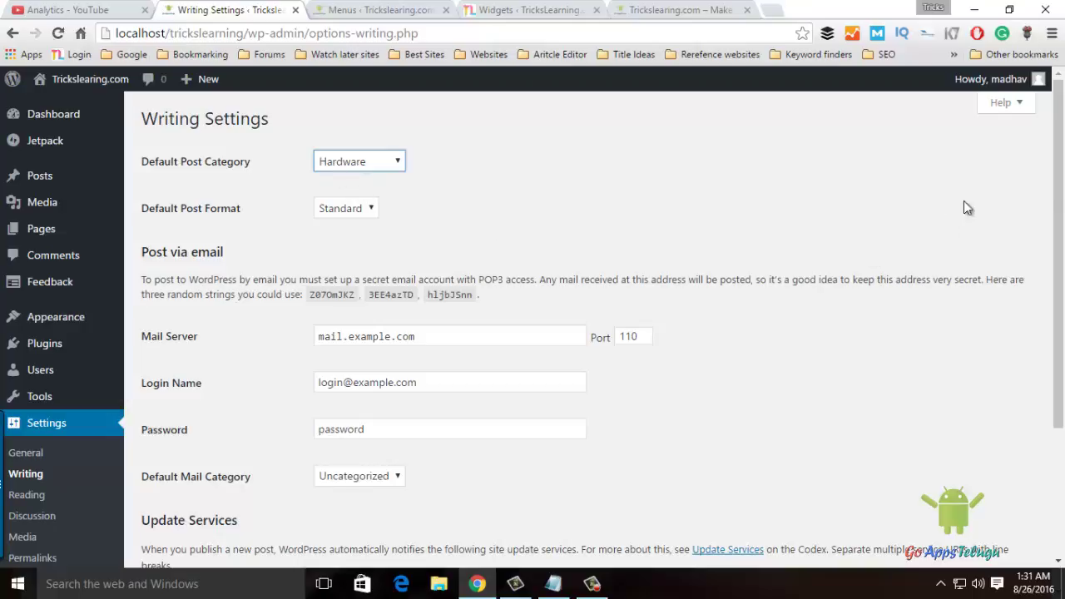
- Choose Standard as the default post format
scroll(295, 226, down, 2)
scroll(295, 226, up, 1)
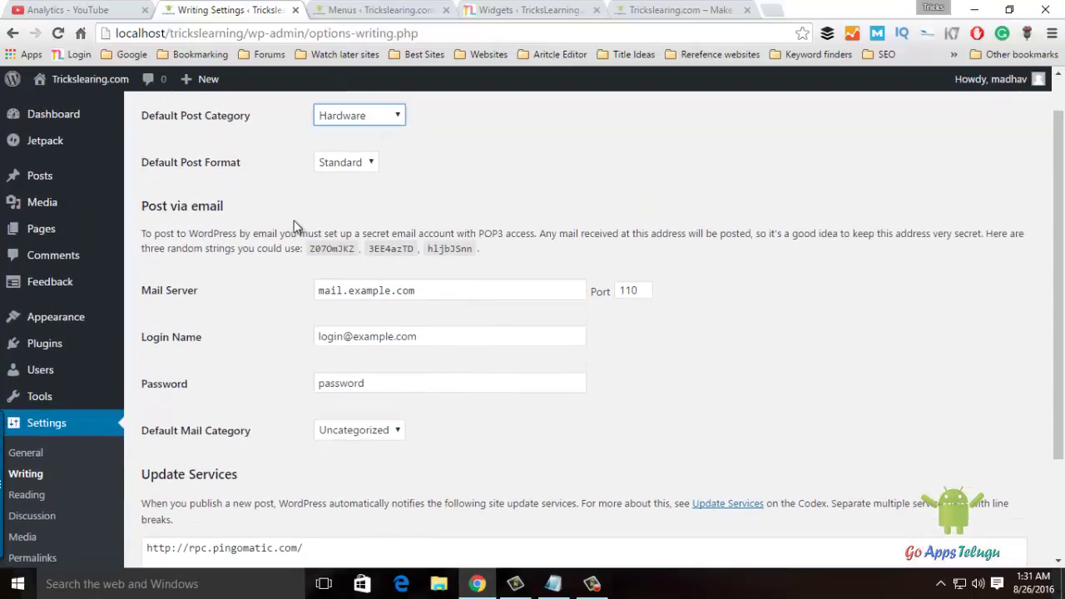
click(338, 161)
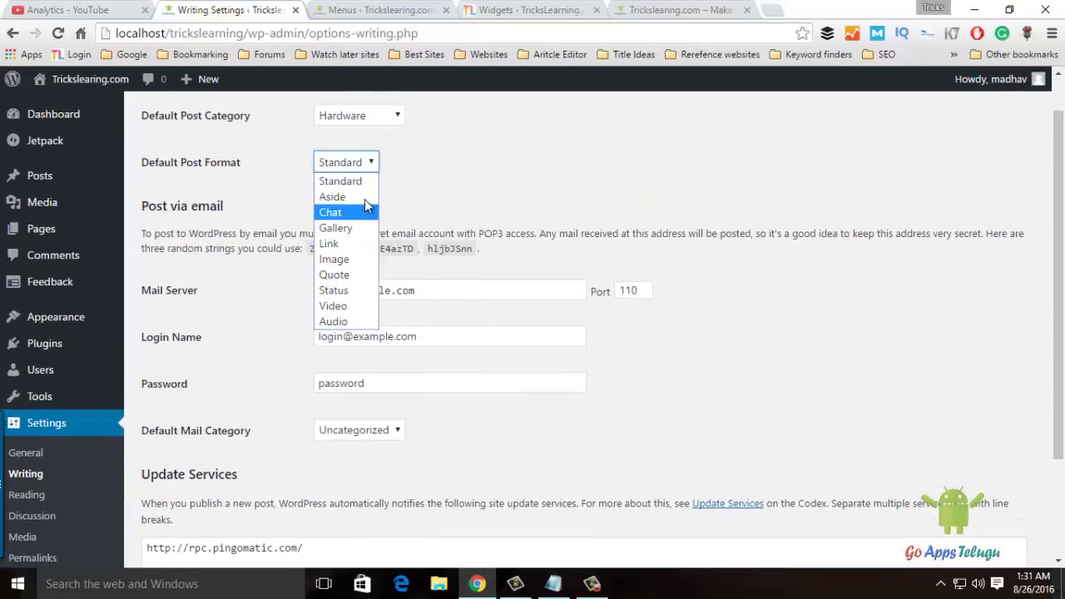
click(364, 186)
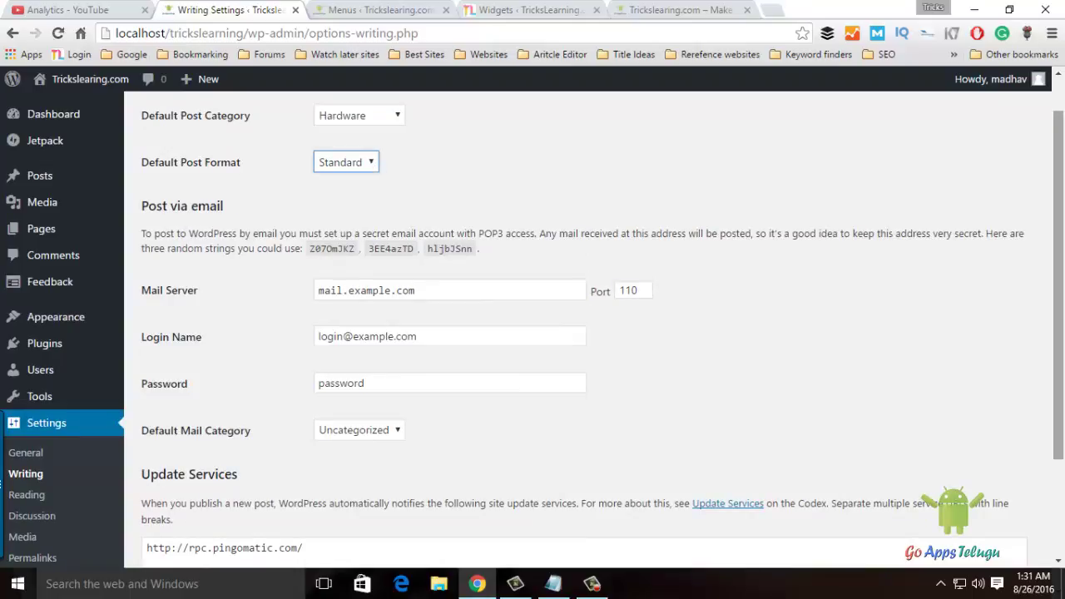
- Review the mail server, login name and password fields for posting via email
drag(1060, 311, 1061, 366)
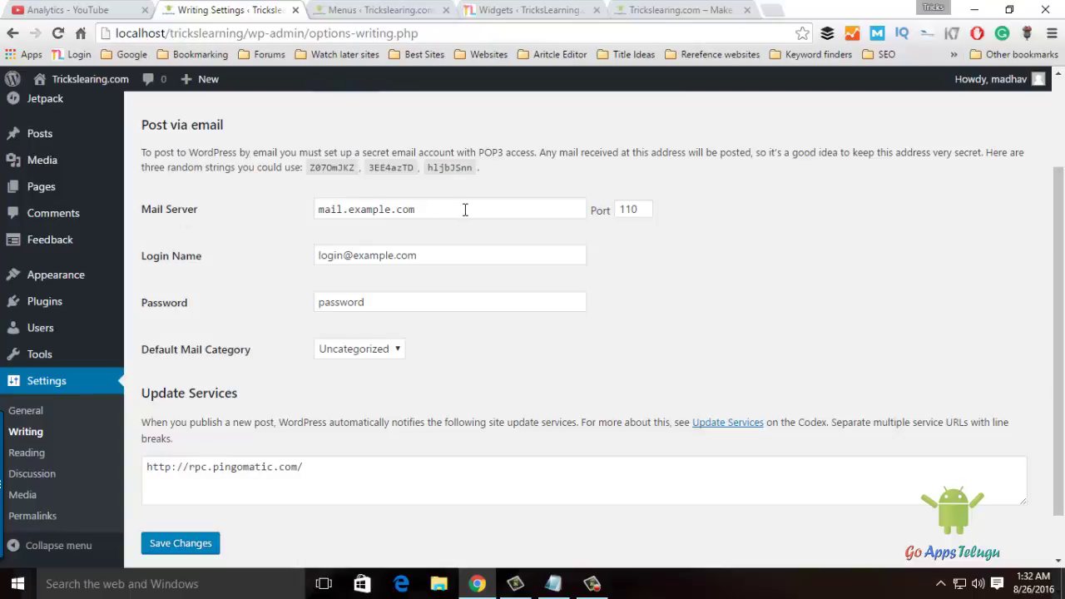
click(158, 210)
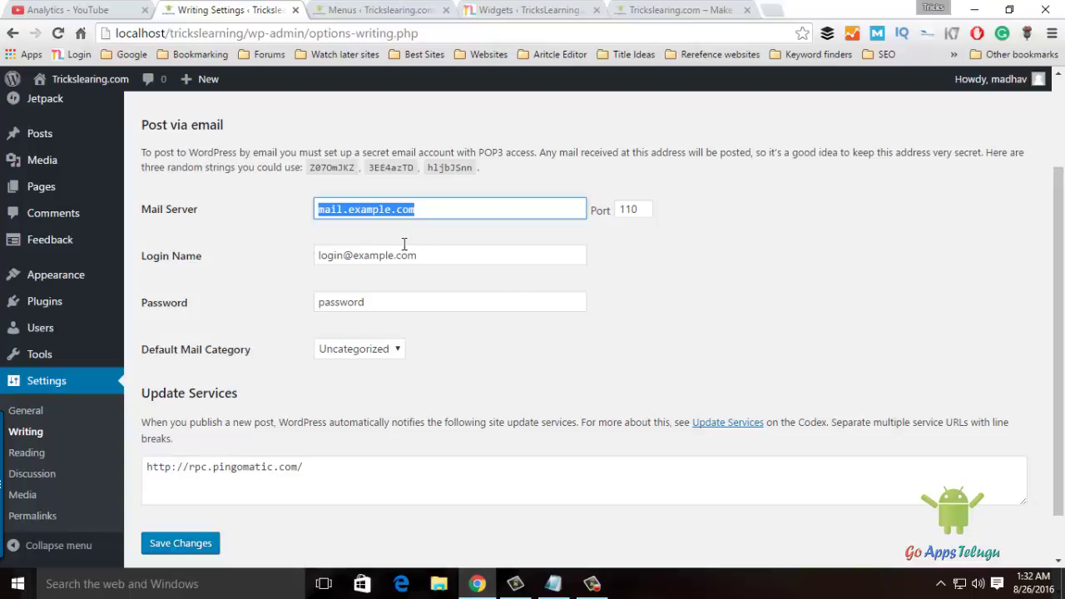
drag(454, 258, 253, 258)
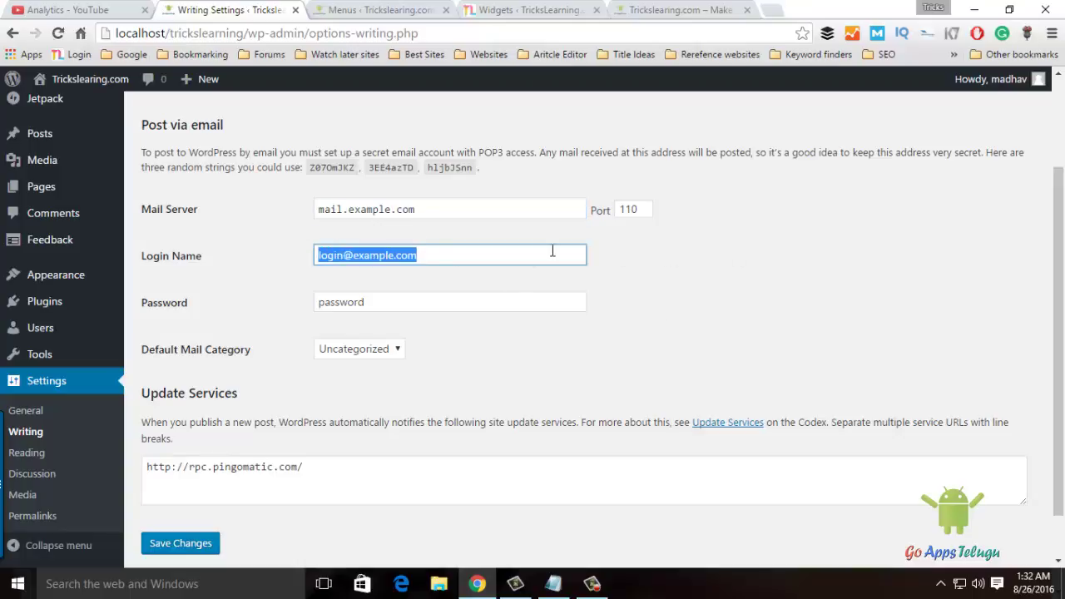
click(379, 304)
drag(380, 304, 229, 305)
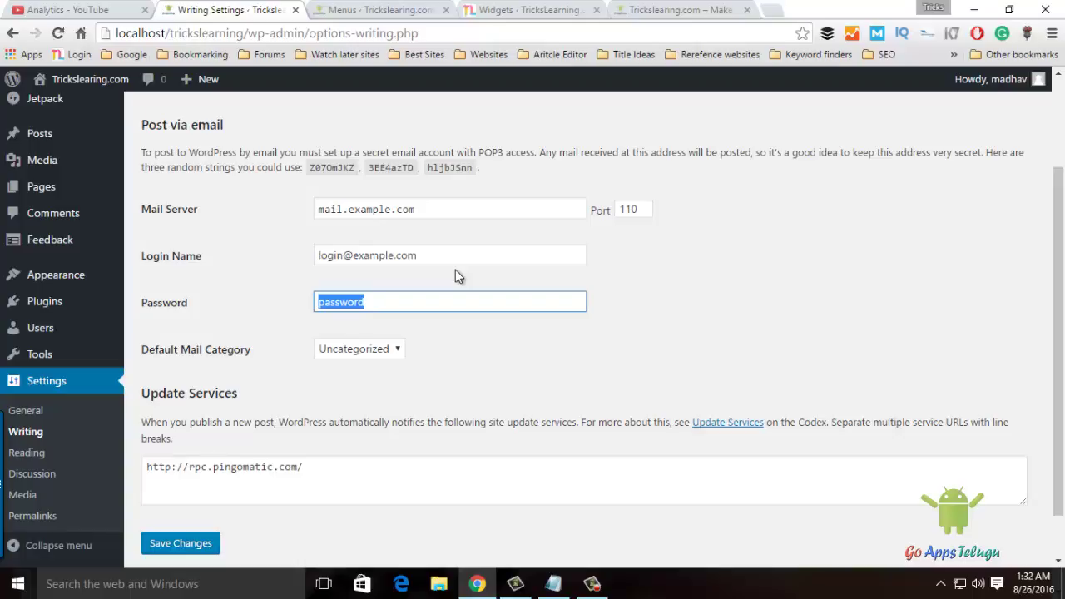
scroll(142, 449, down, 1)
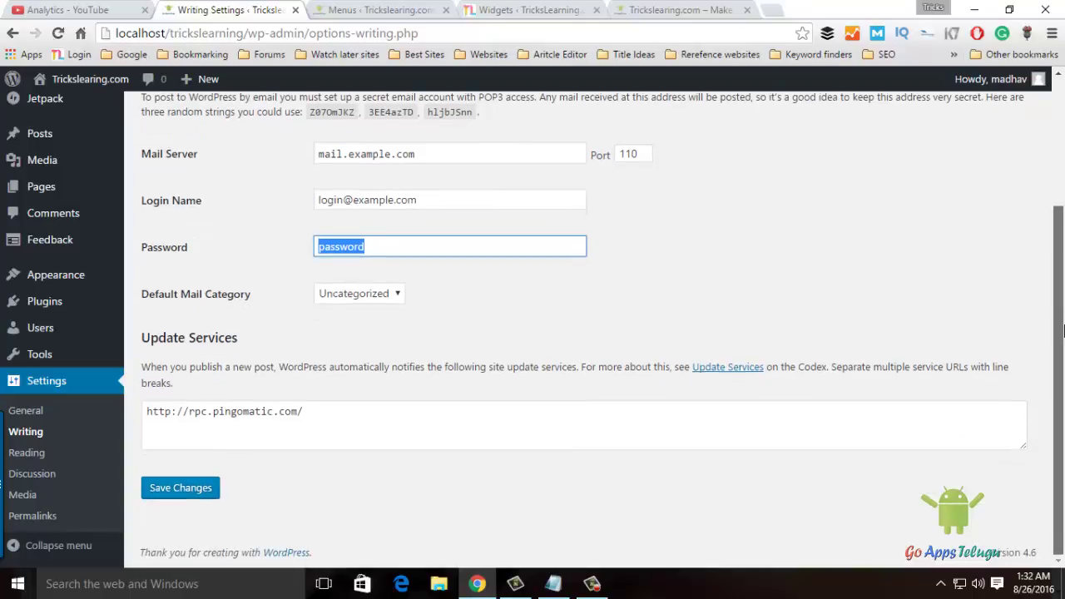
- Set the default mail category to Hardware, check the update services list, and save the writing settings
click(367, 299)
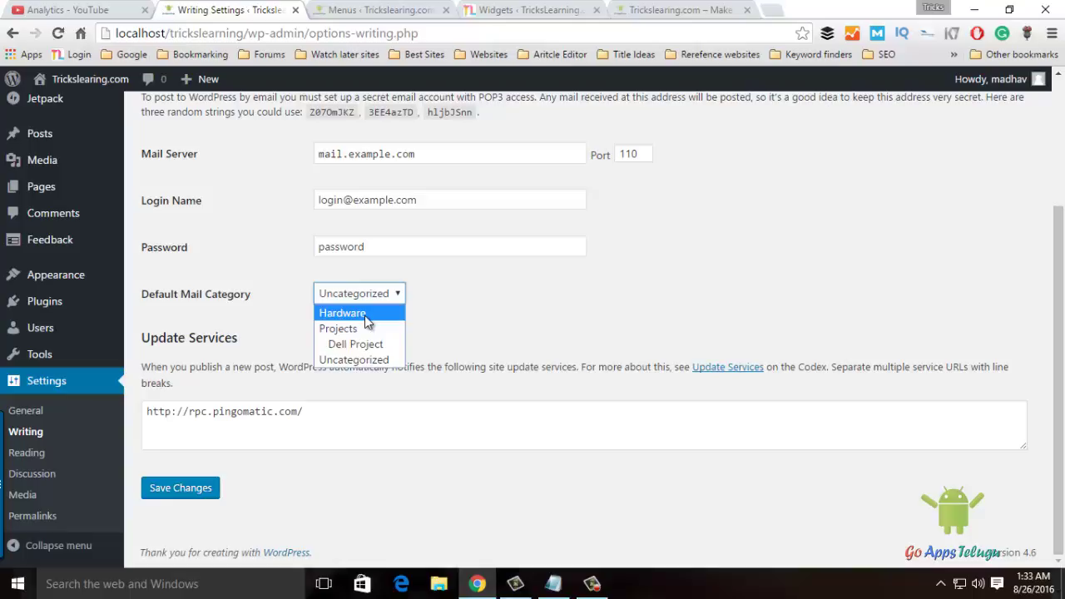
click(364, 314)
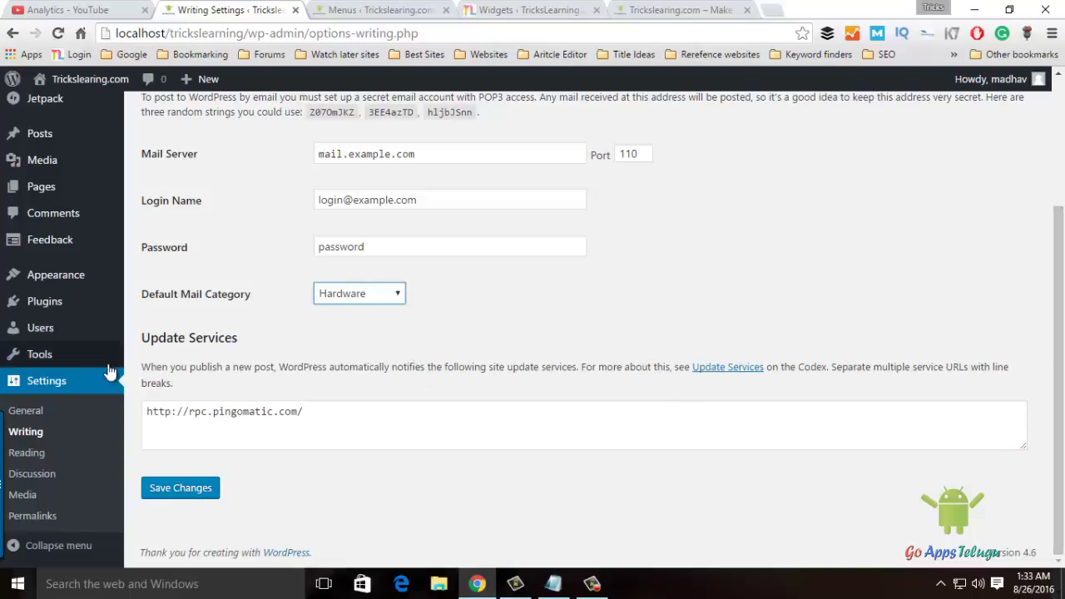
mouse_move(58, 354)
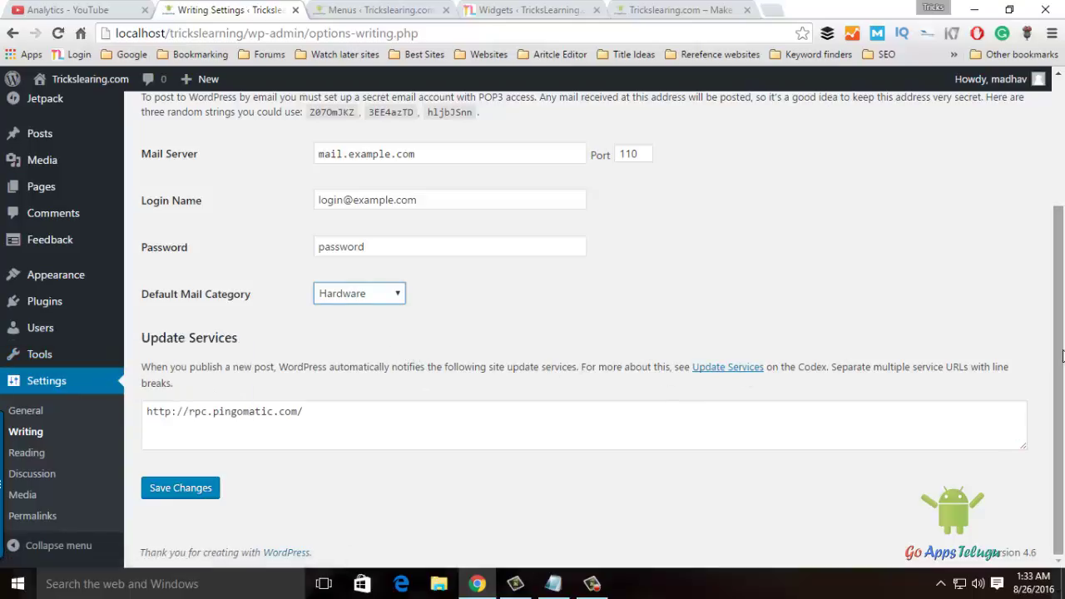
key(F5)
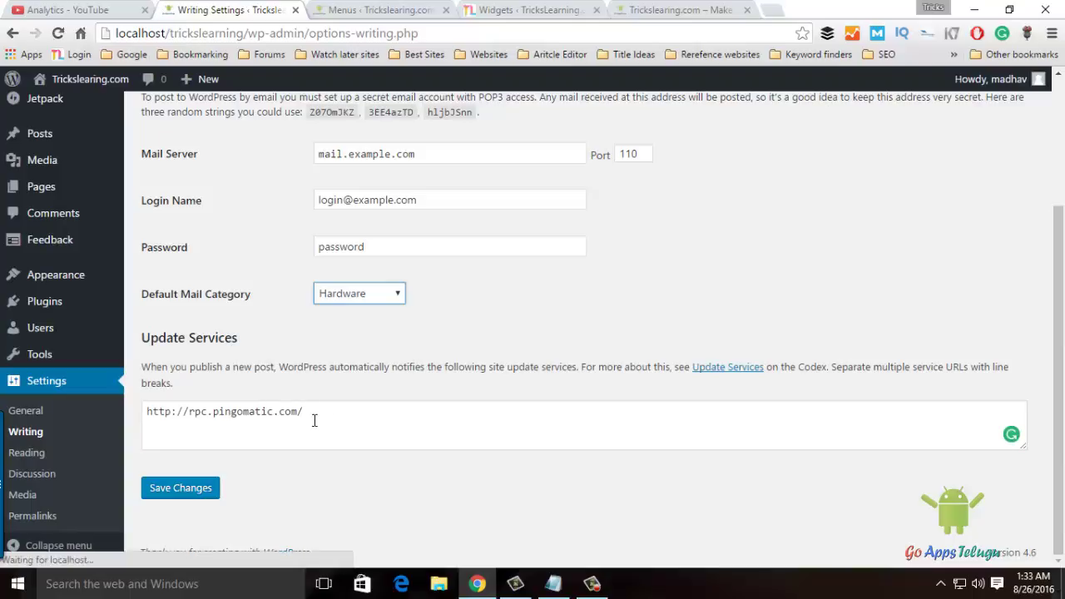
click(314, 420)
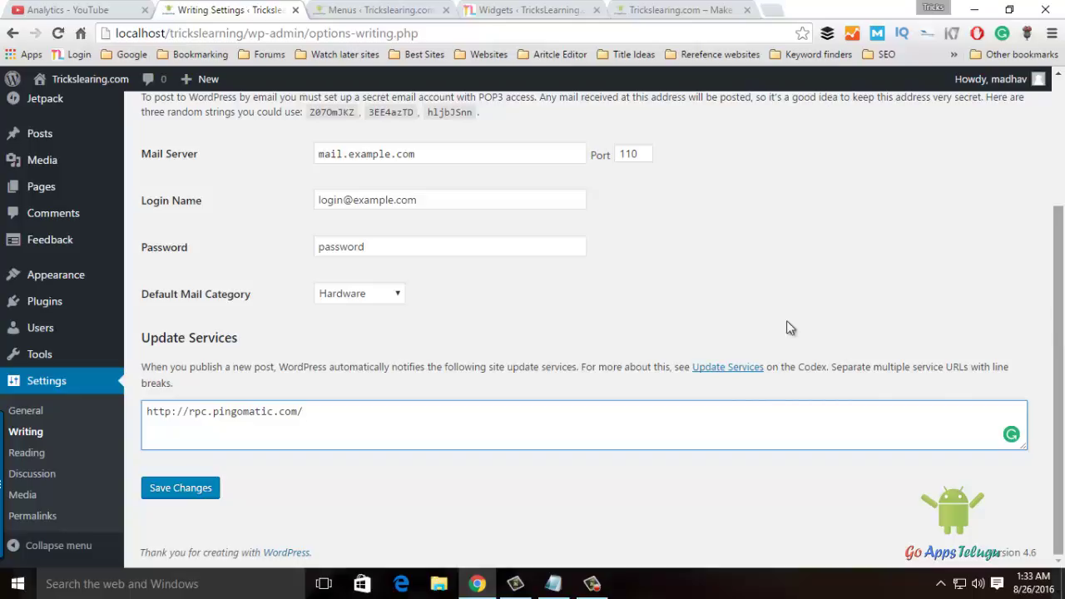
click(197, 497)
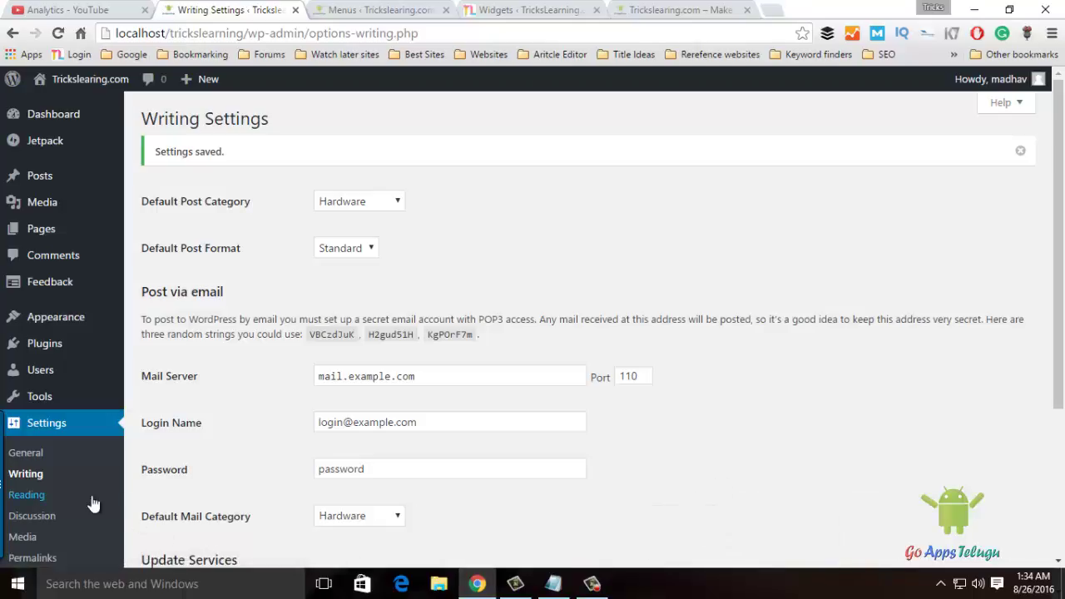
- Open the Reading settings and keep the front page displaying the latest posts
click(47, 499)
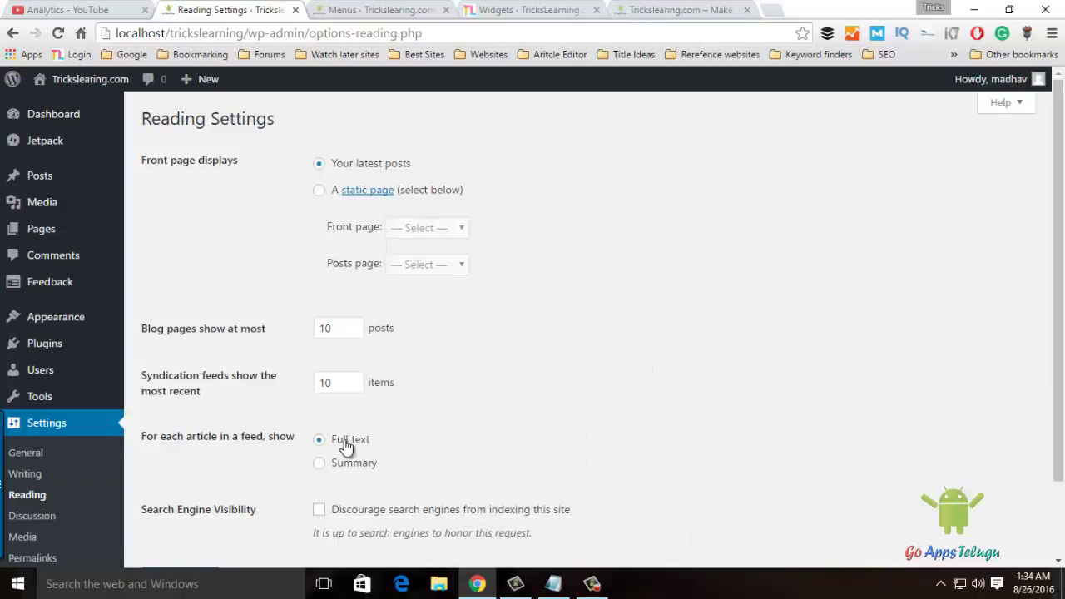
scroll(332, 250, down, 1)
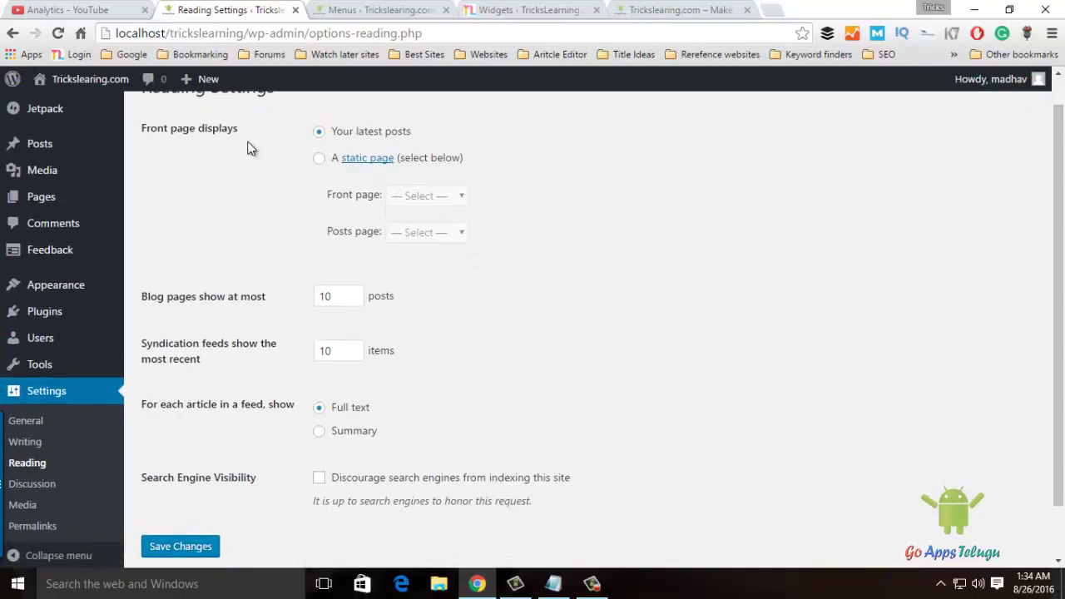
click(389, 135)
- Try Sample Page as a static front page and switch the front page back to the latest posts
click(317, 160)
click(435, 198)
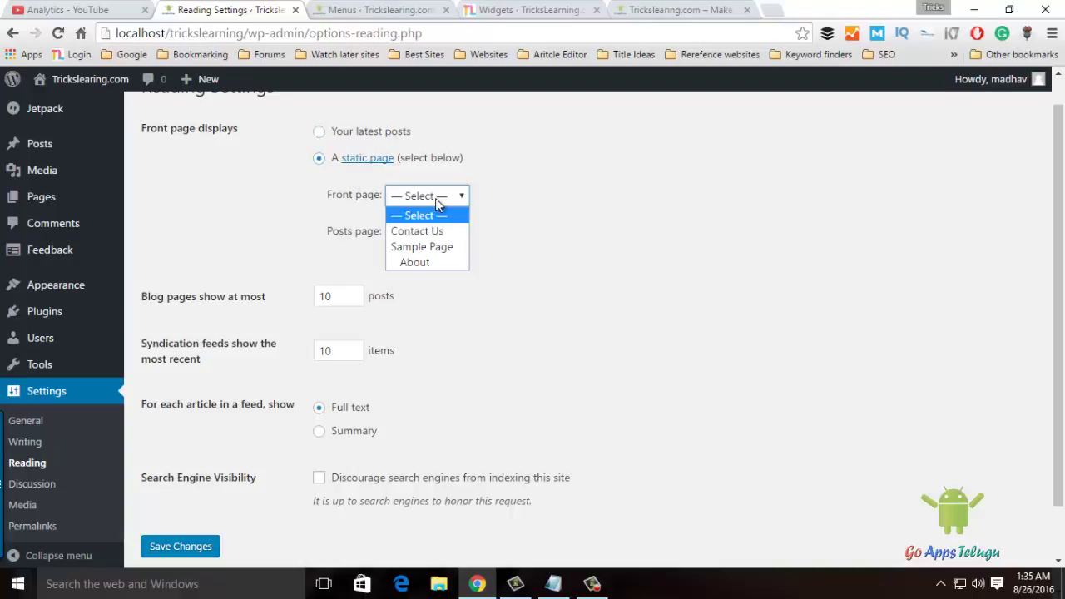
click(428, 245)
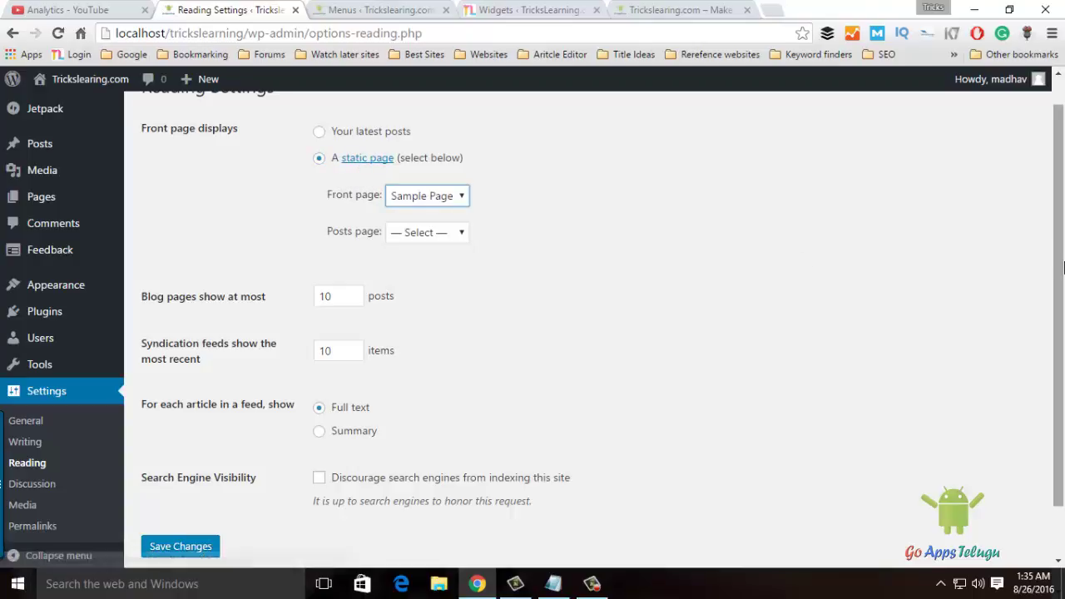
scroll(1062, 320, down, 1)
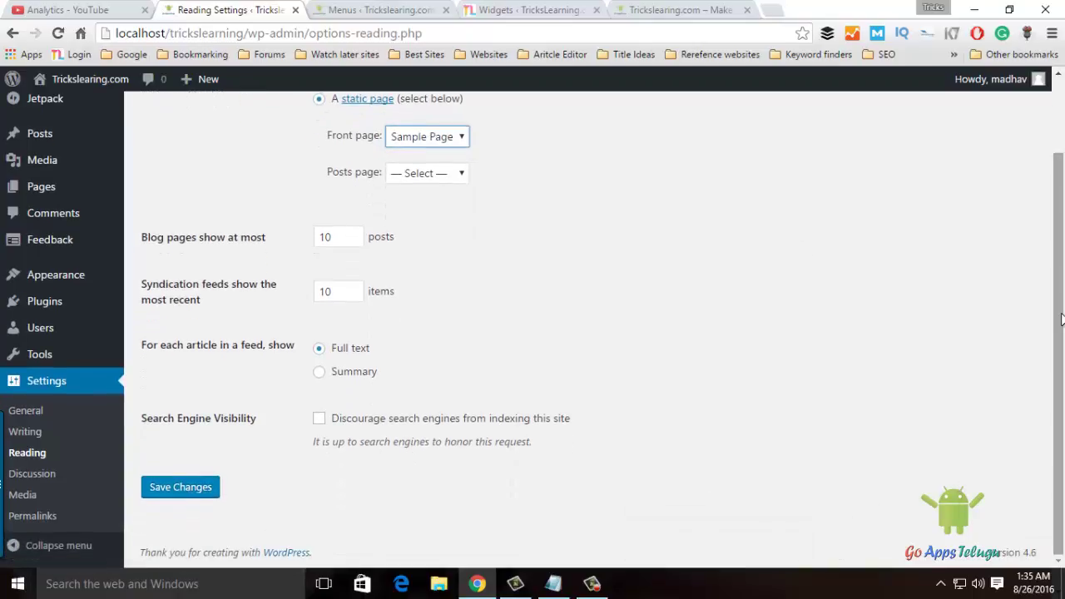
scroll(1061, 320, up, 1)
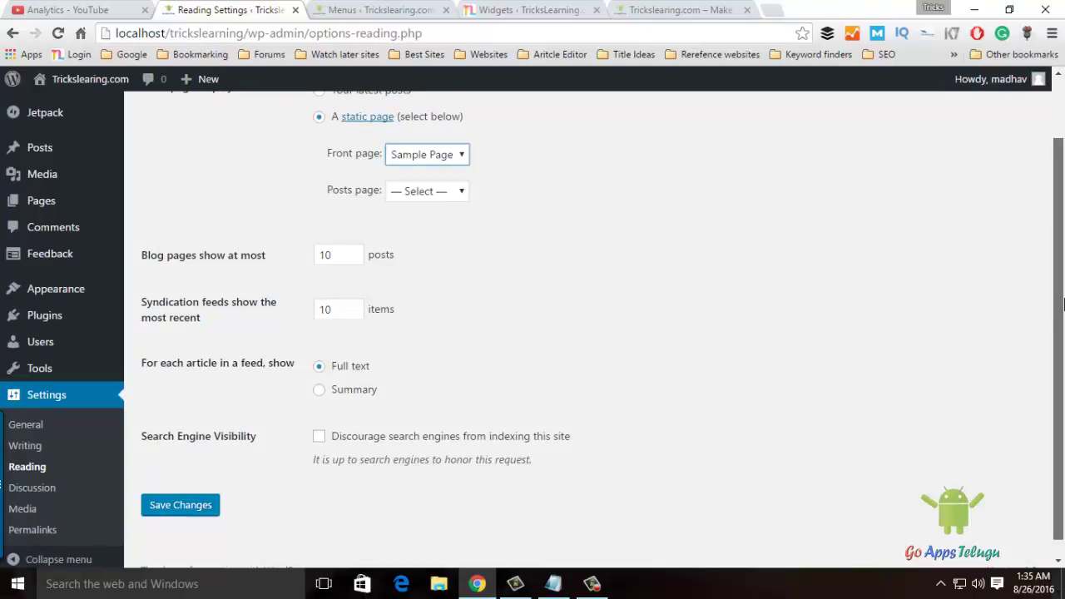
scroll(1062, 297, up, 1)
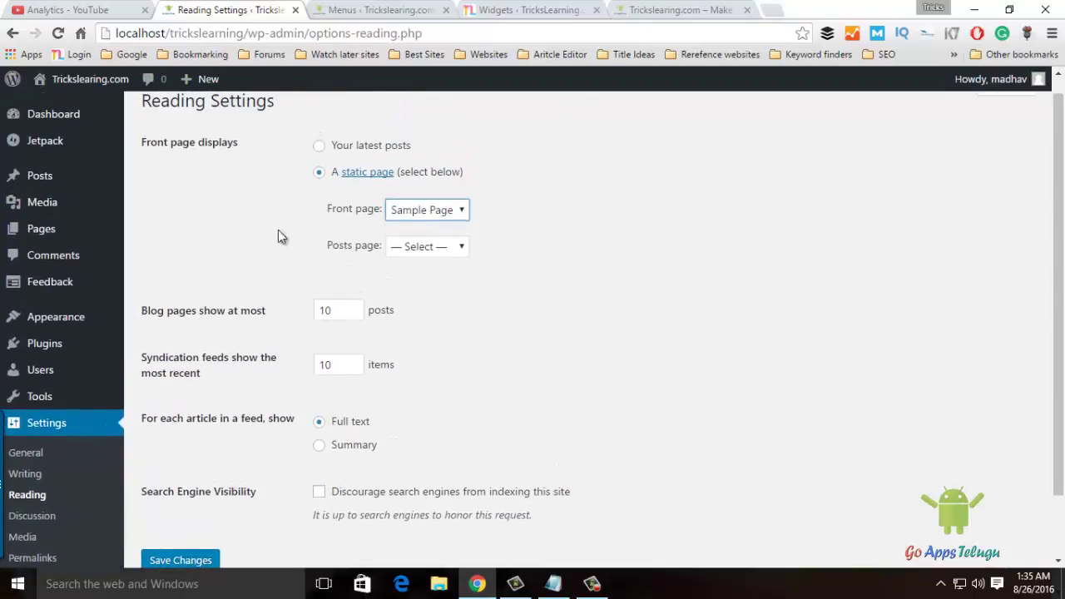
click(320, 148)
- Set blog pages to show at most 5 posts
scroll(1058, 316, down, 2)
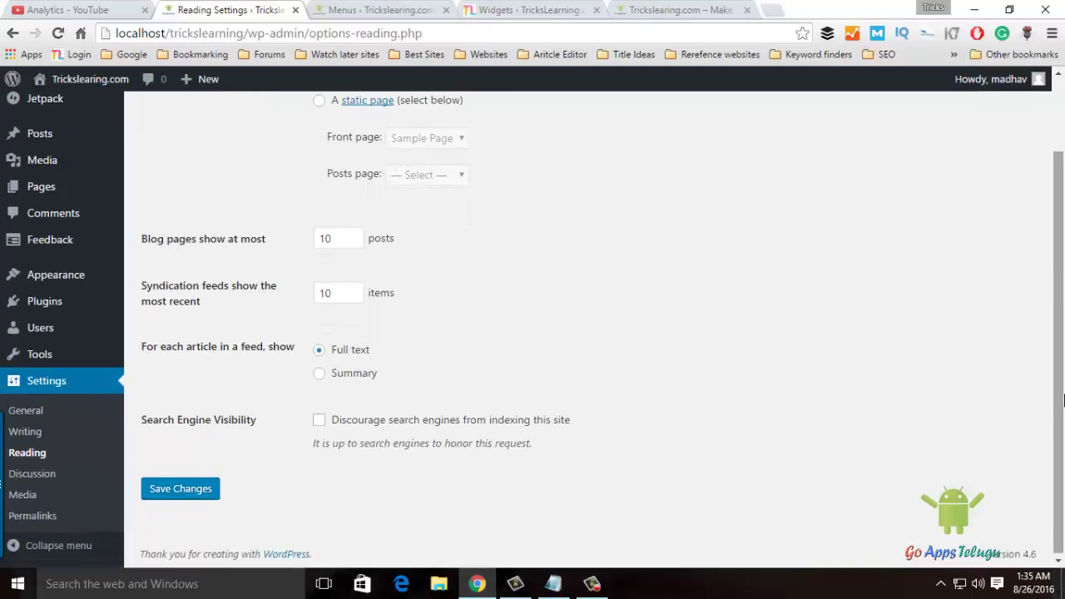
key(Tab)
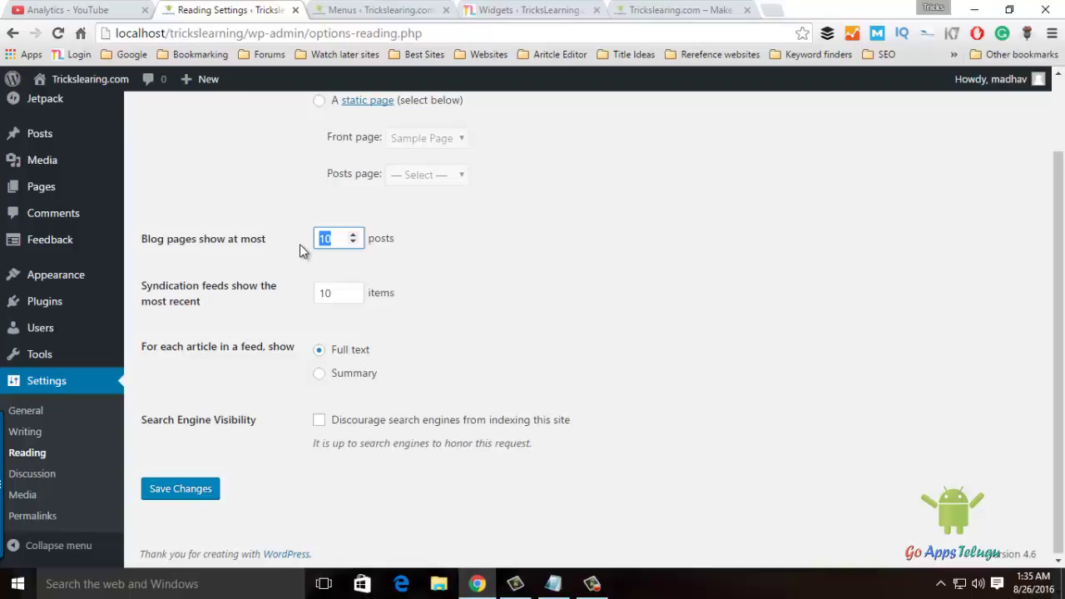
click(745, 339)
scroll(532, 333, down, 1)
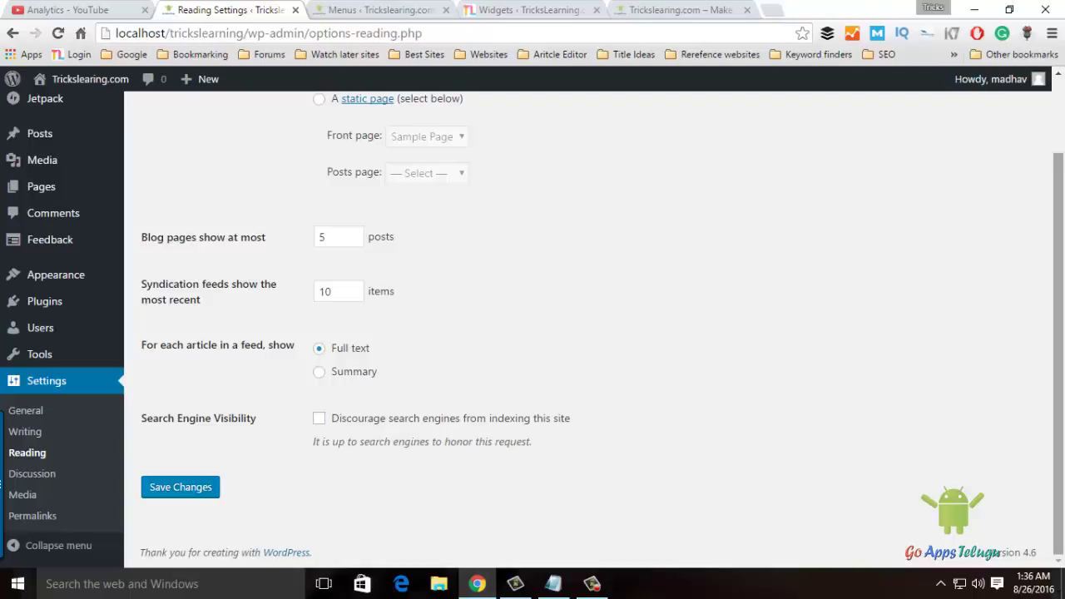
- Show only a summary for each article in a feed and save the reading settings
click(321, 373)
click(176, 488)
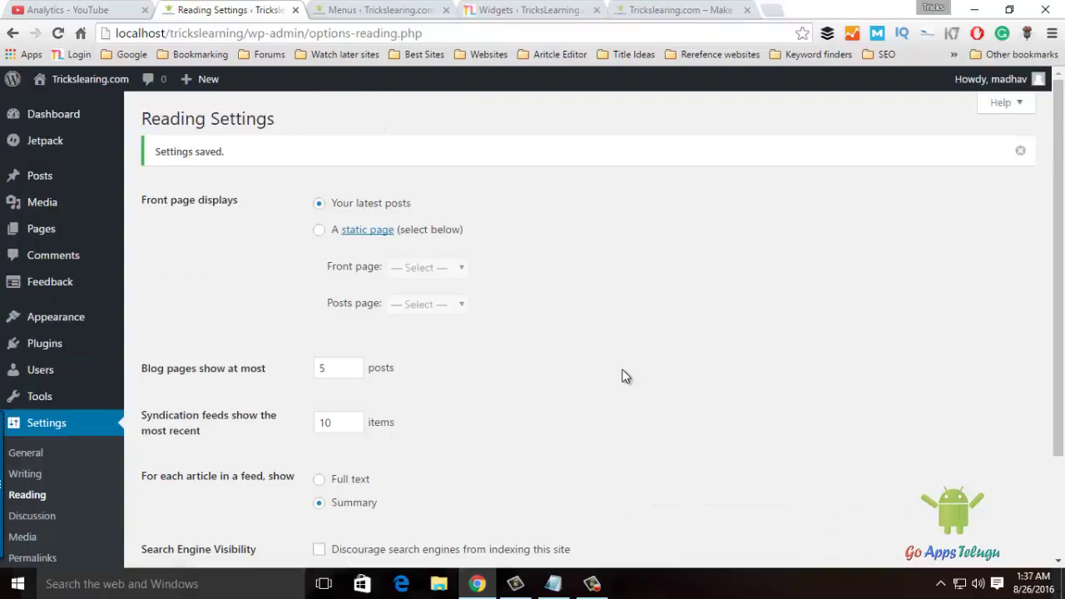
- Open the Discussion settings and review the default article, comment, email notification and comment moderation options
click(39, 515)
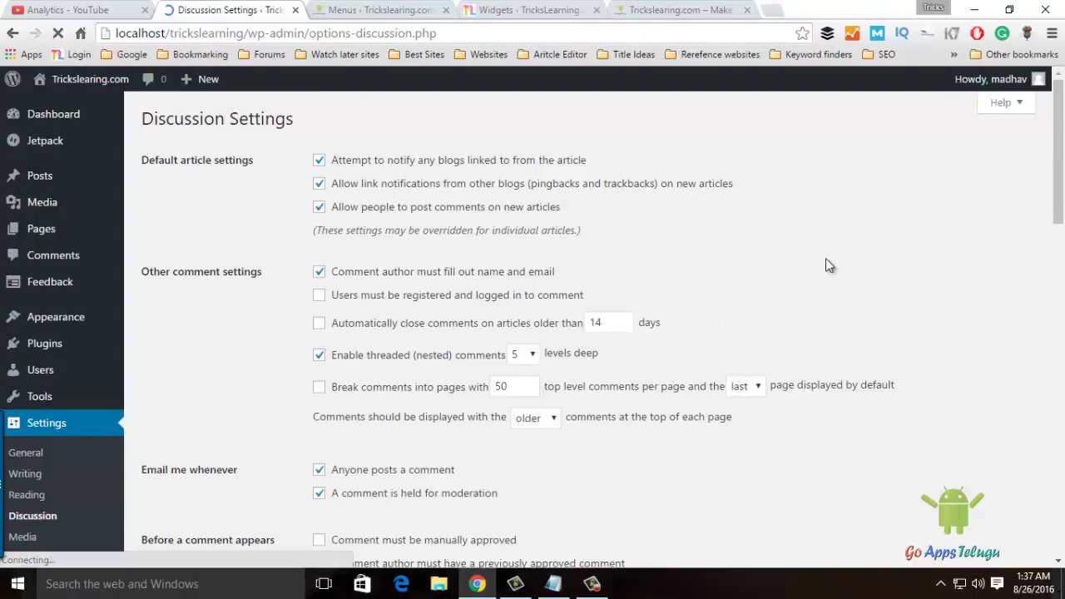
drag(1062, 125, 1061, 133)
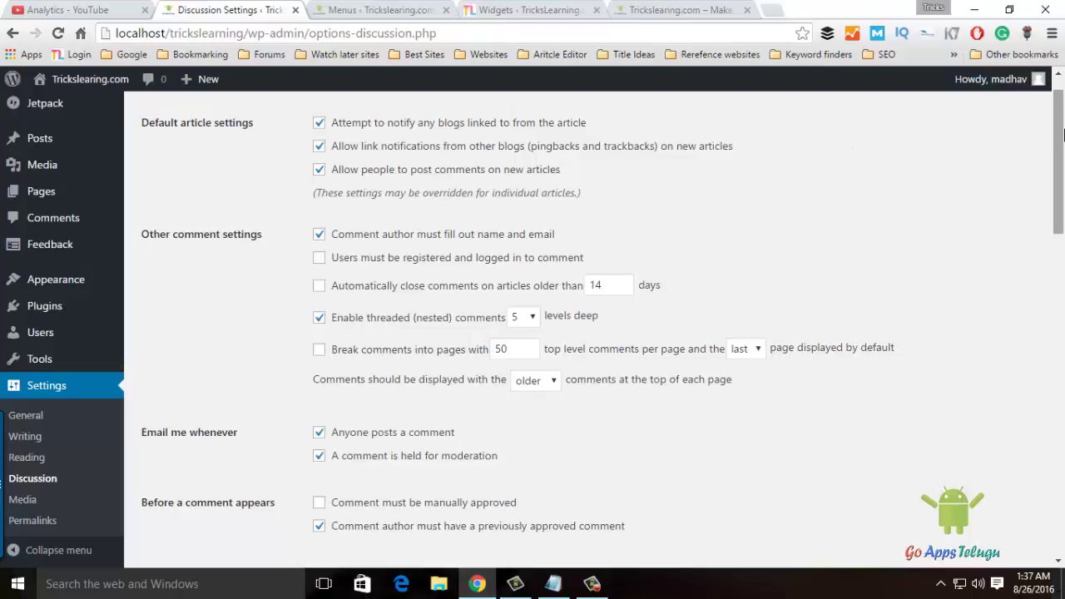
scroll(1062, 134, up, 1)
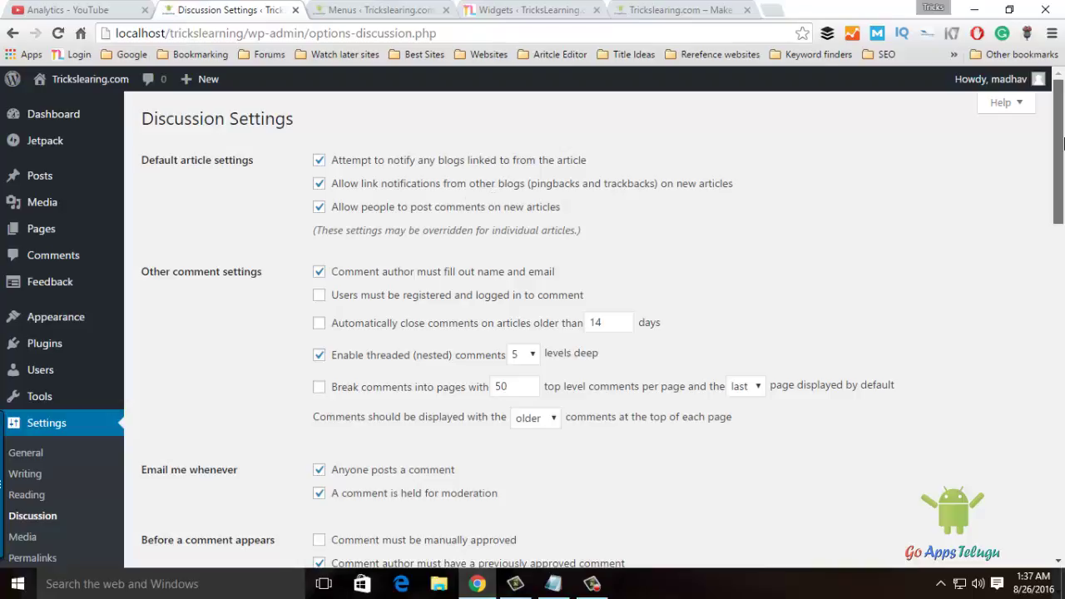
drag(1063, 143, 1062, 162)
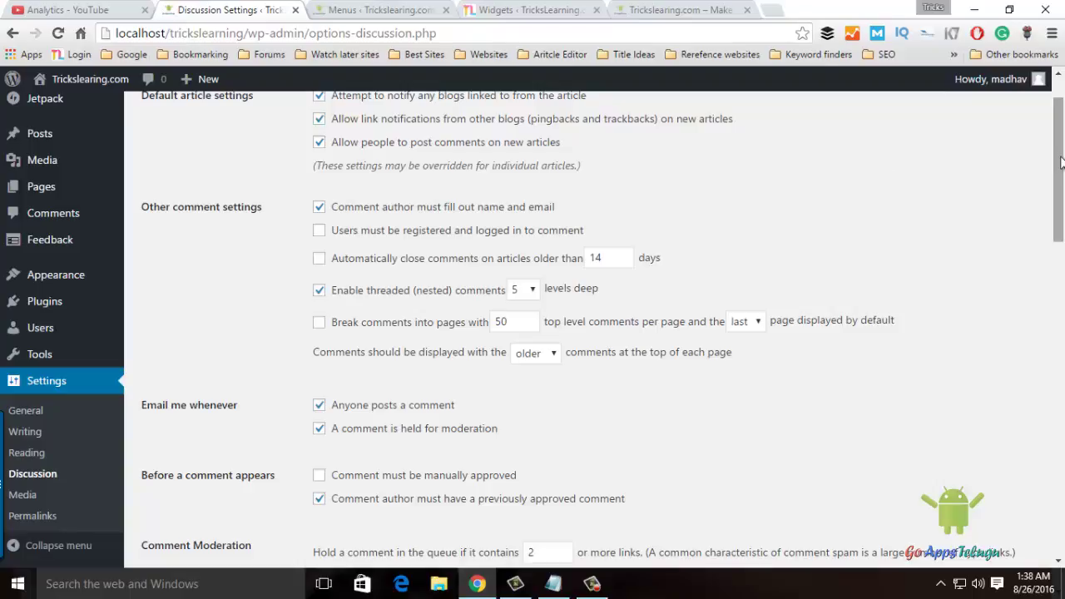
drag(1060, 162, 1061, 179)
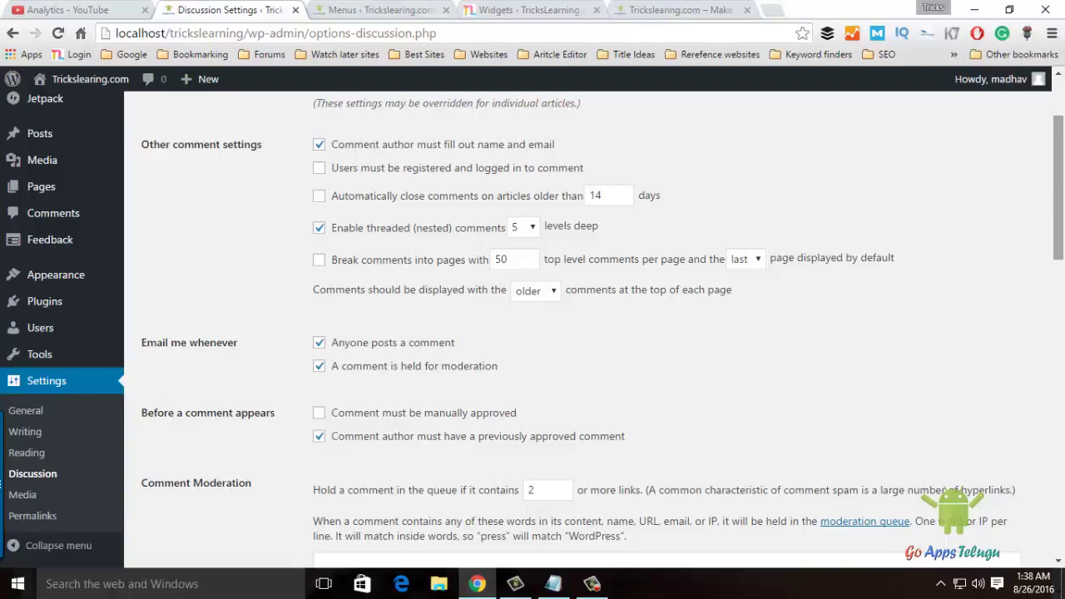
scroll(790, 136, down, 1)
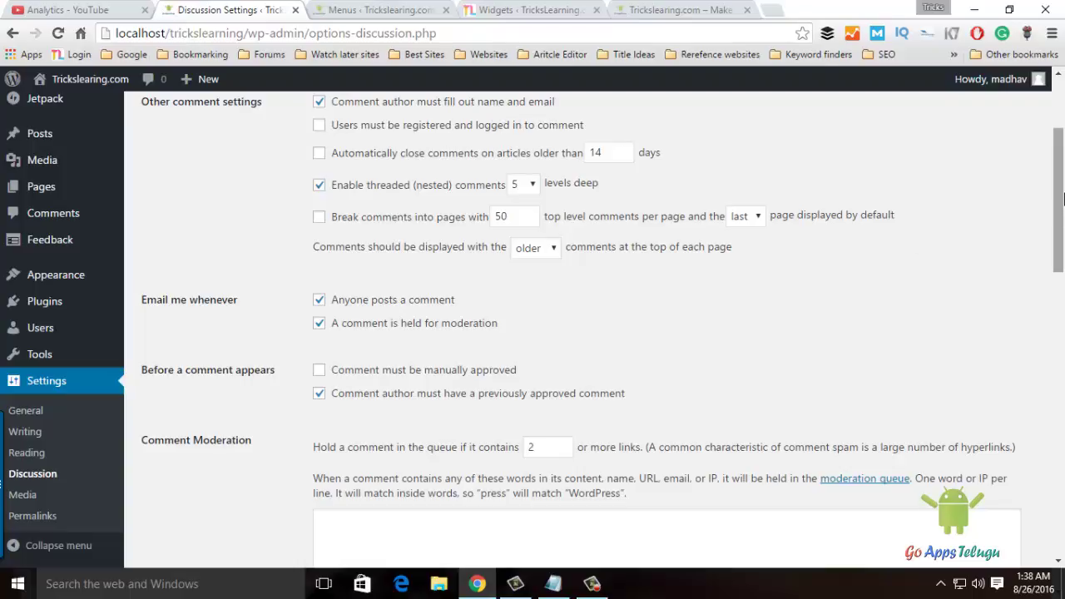
drag(1063, 198, 1063, 229)
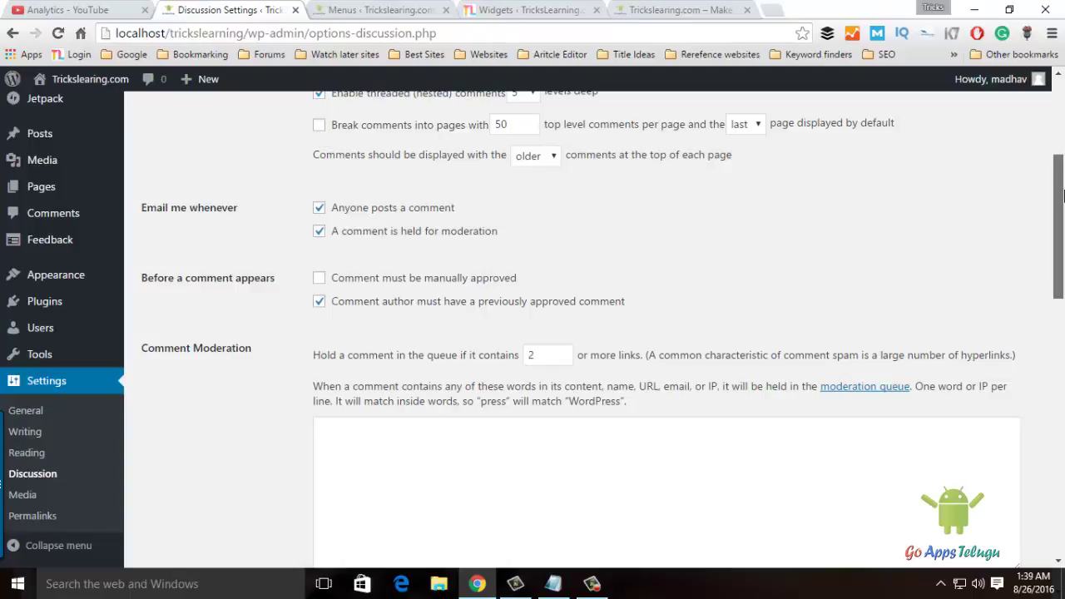
drag(1063, 197, 1062, 215)
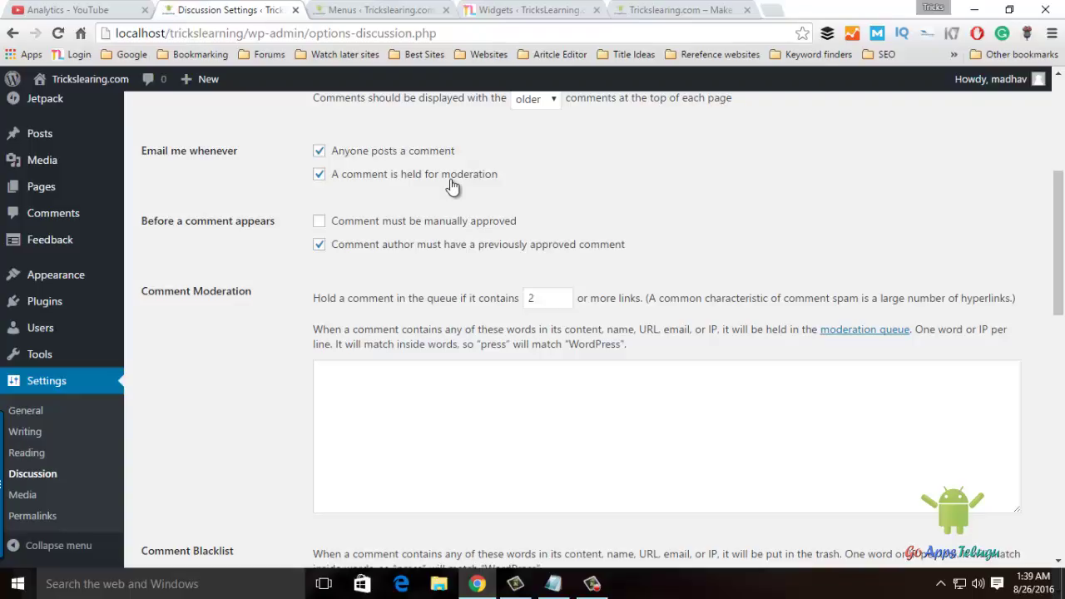
- Keep email notification enabled for comments held for moderation and save the discussion settings
click(321, 186)
click(319, 175)
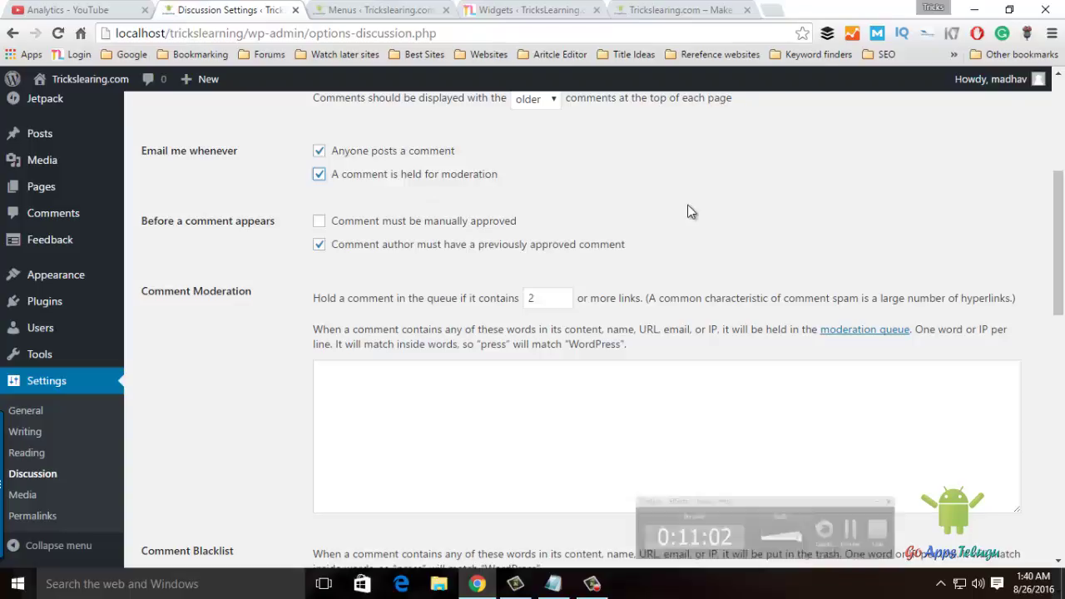
drag(690, 209, 689, 310)
click(707, 229)
drag(1063, 216, 1063, 462)
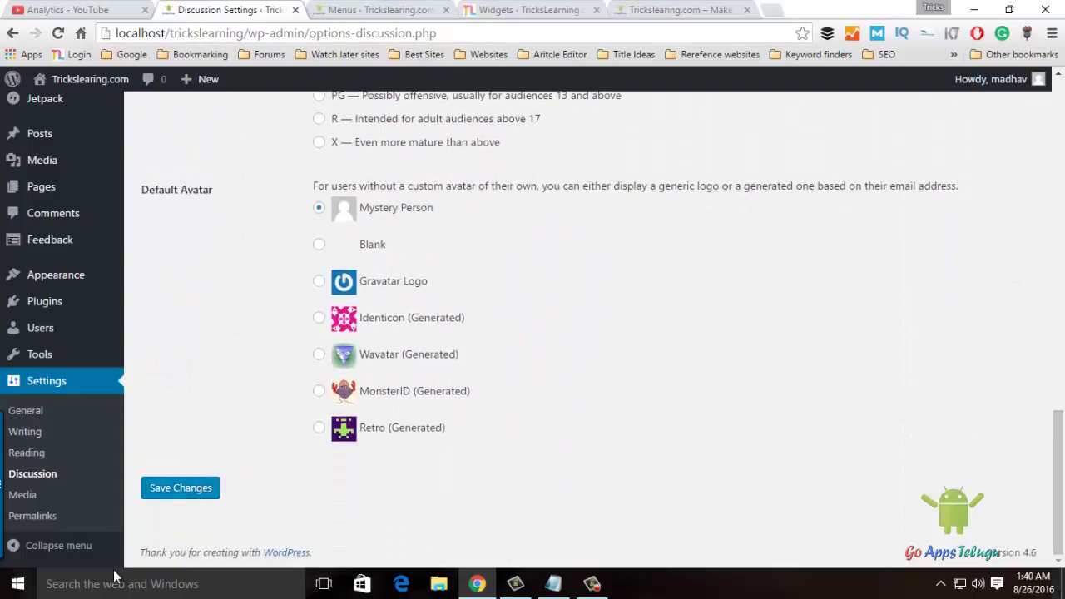
click(207, 490)
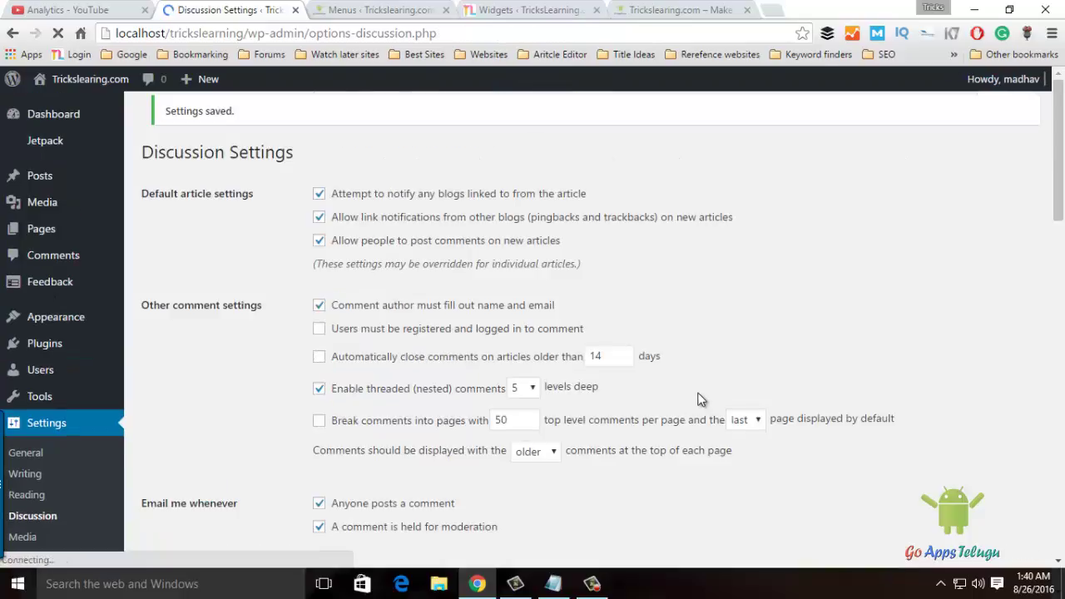
- Open the Media settings and review the thumbnail width and height fields
scroll(186, 485, down, 5)
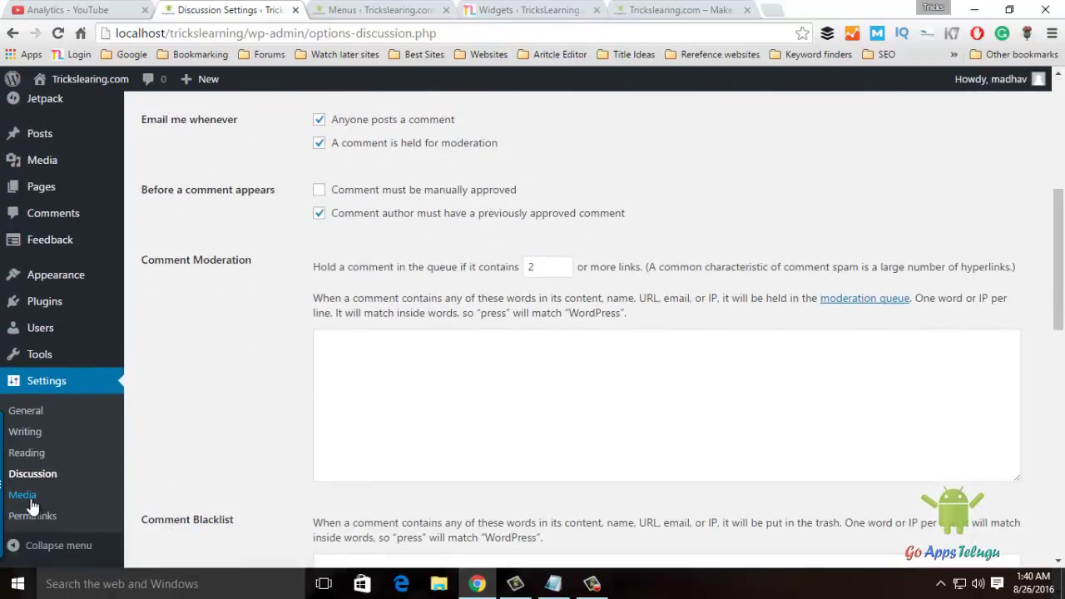
click(31, 502)
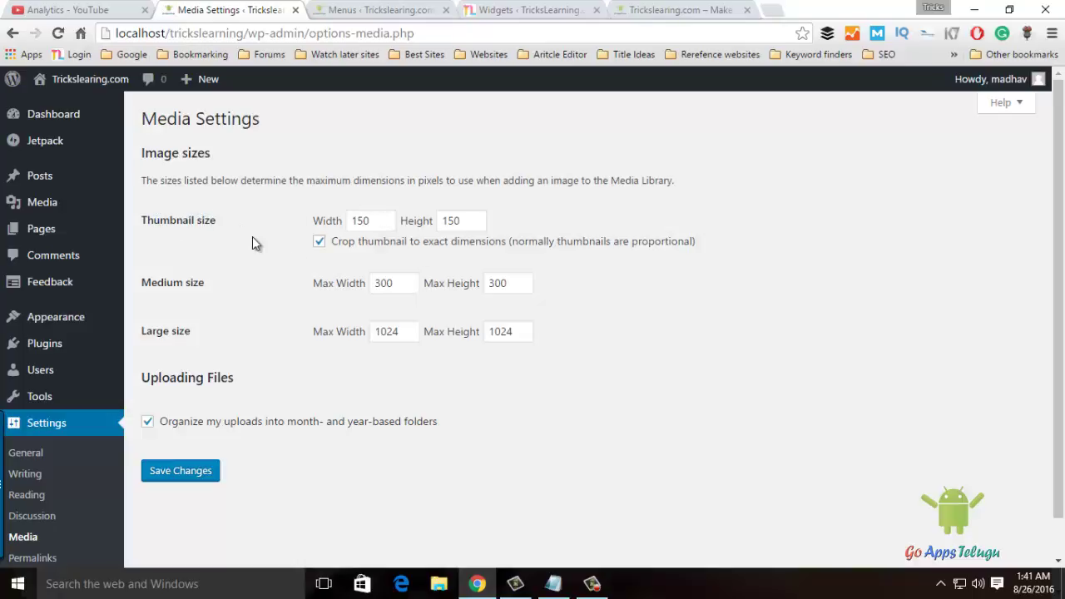
double_click(360, 220)
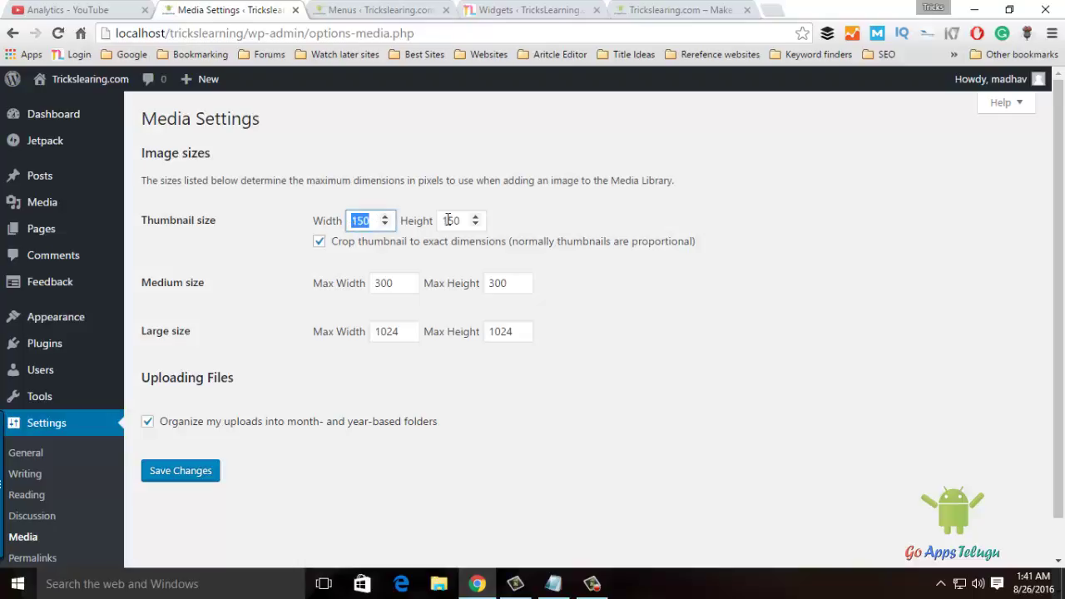
click(445, 220)
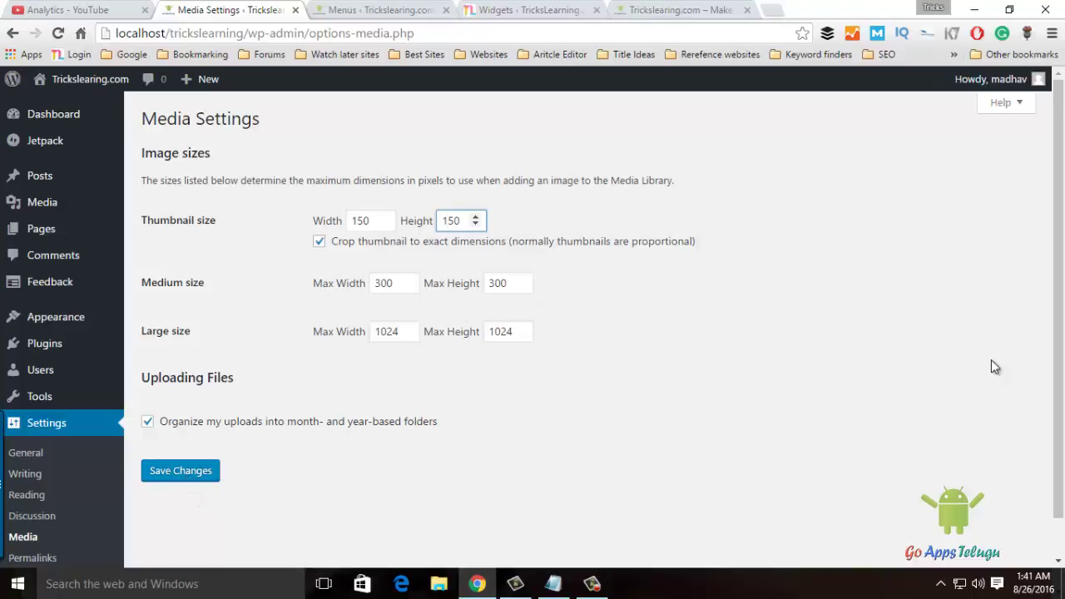
- Open the Permalink settings and review the common URL structure options
scroll(993, 399, down, 1)
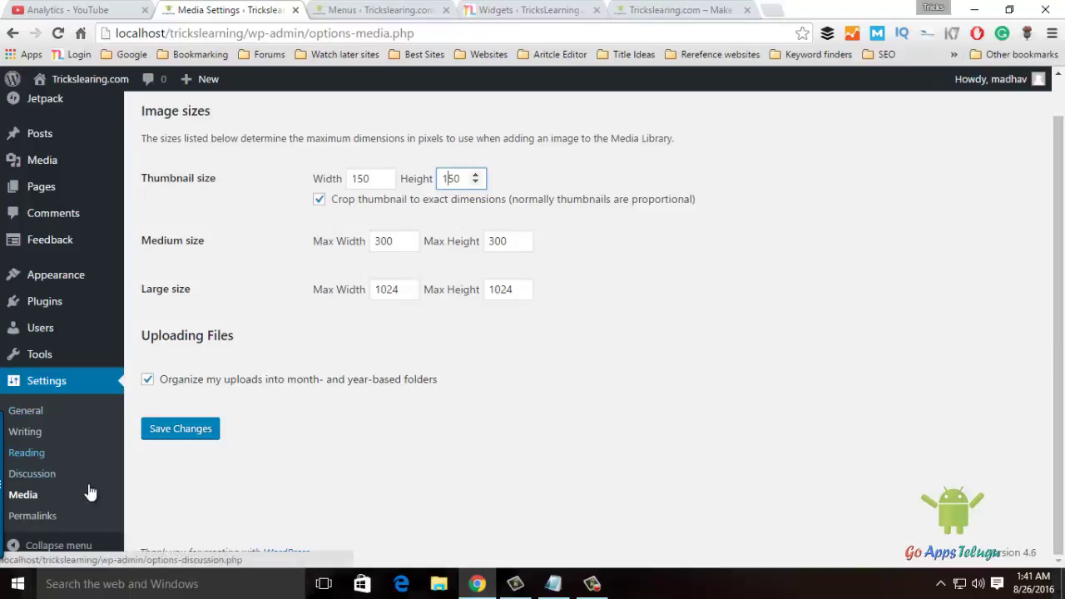
click(49, 516)
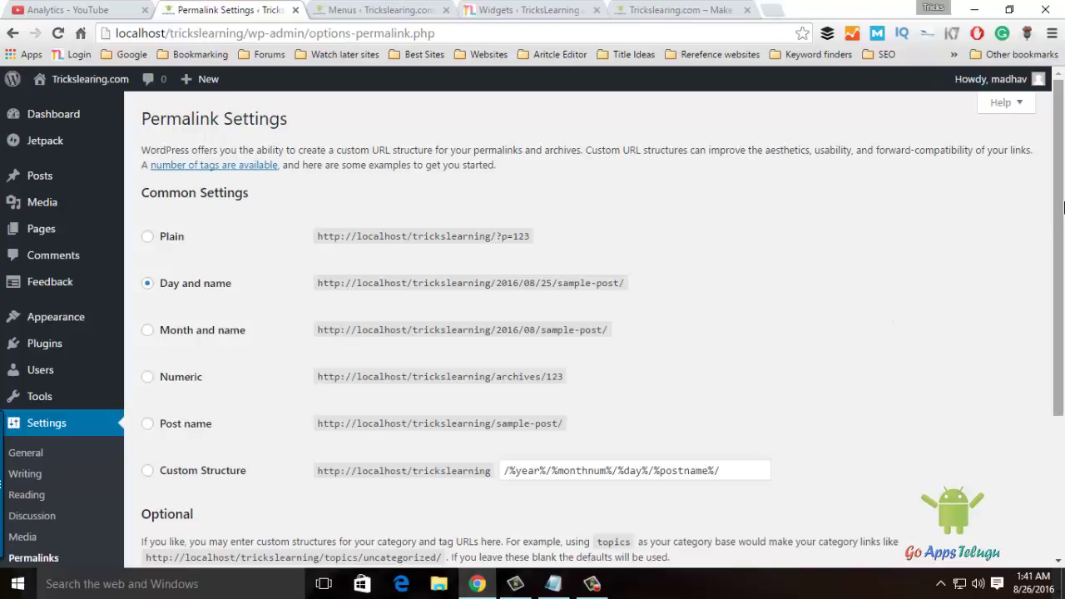
drag(1063, 206, 1063, 266)
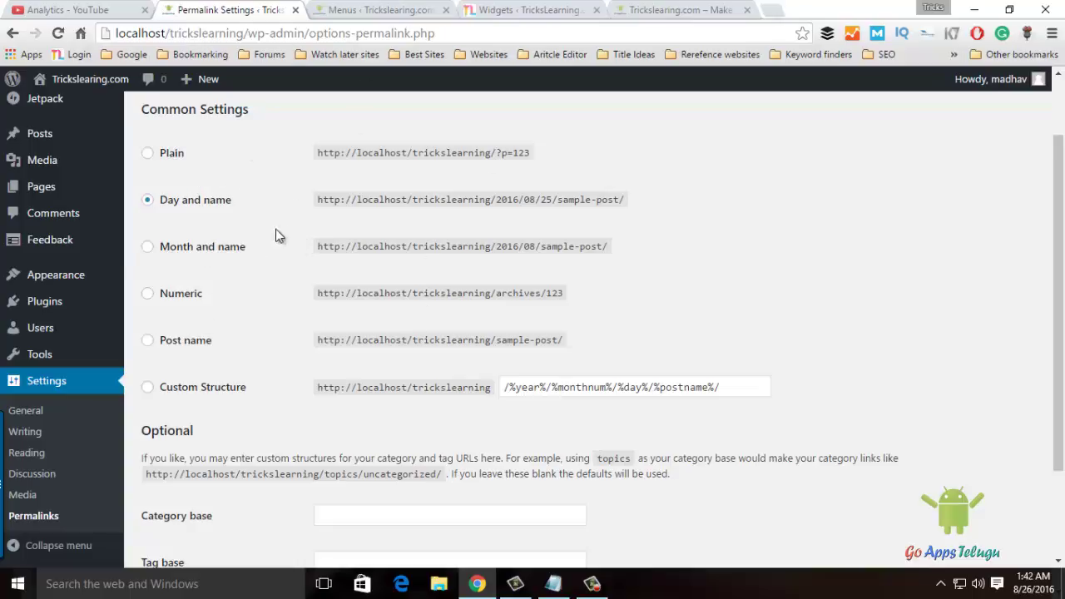
- Choose the Post name permalink structure and examine its example URL
click(148, 345)
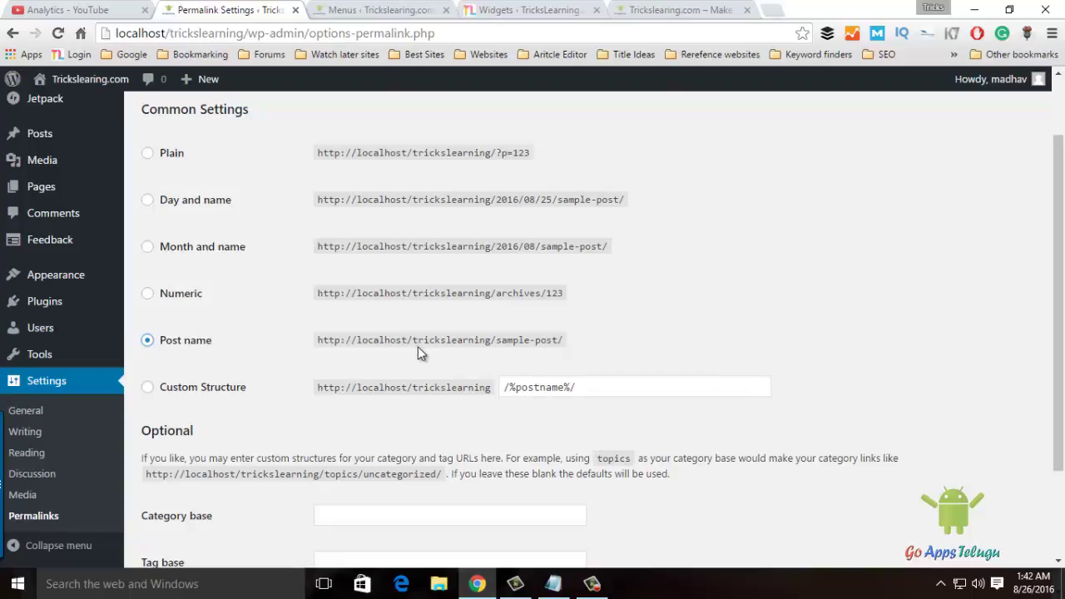
drag(411, 340, 548, 344)
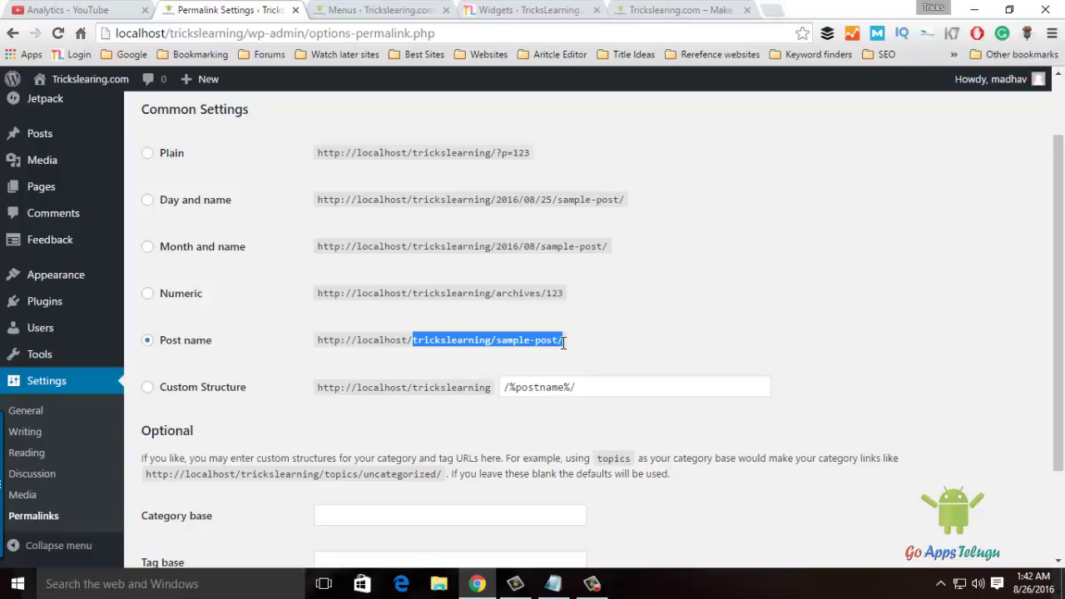
click(639, 346)
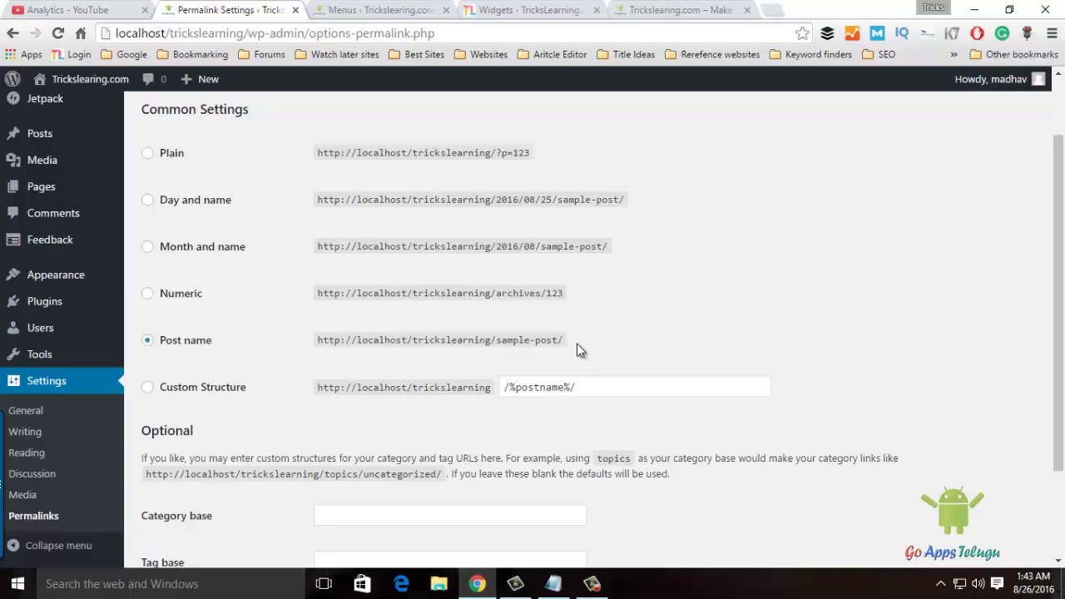
drag(577, 339, 295, 331)
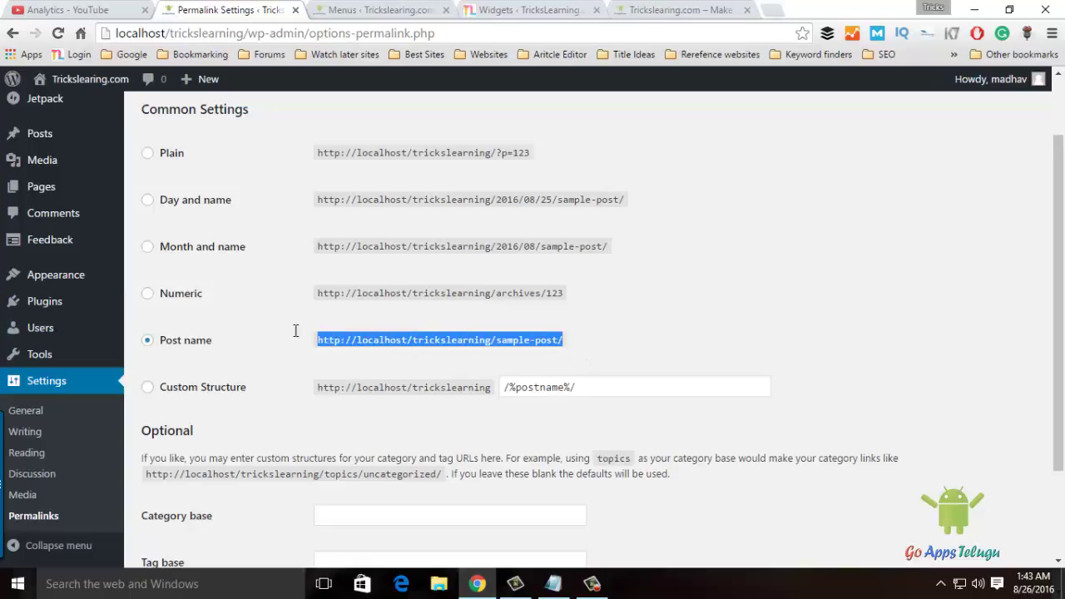
click(629, 306)
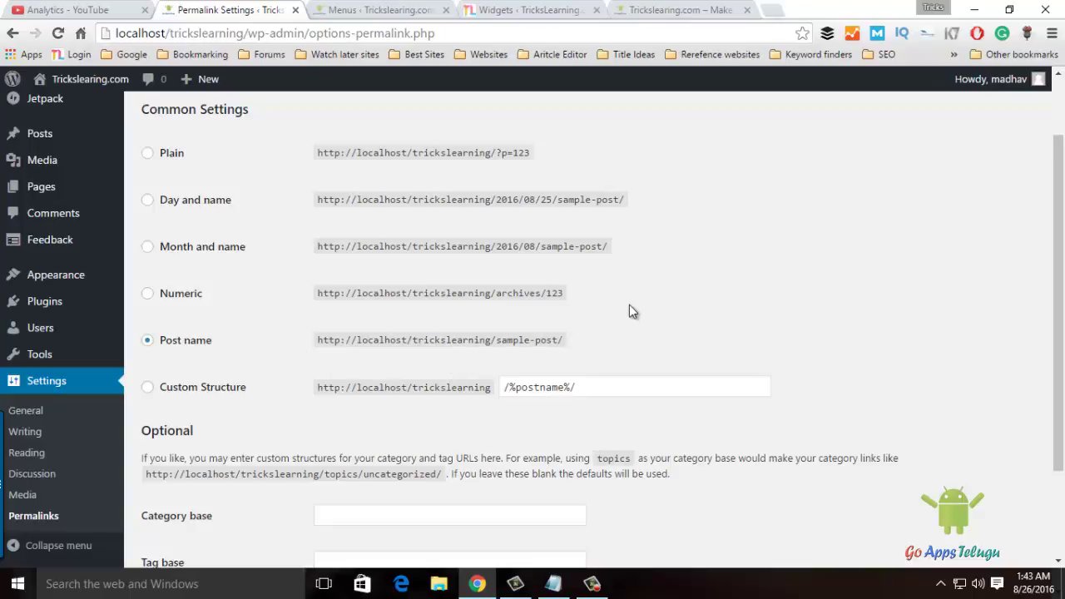
- Compare the post slug in the Post name example URL with the ending of the Plain example URL
drag(412, 343, 574, 347)
click(541, 339)
drag(563, 339, 416, 341)
click(708, 358)
drag(539, 153, 423, 153)
click(500, 154)
click(586, 166)
drag(496, 340, 564, 340)
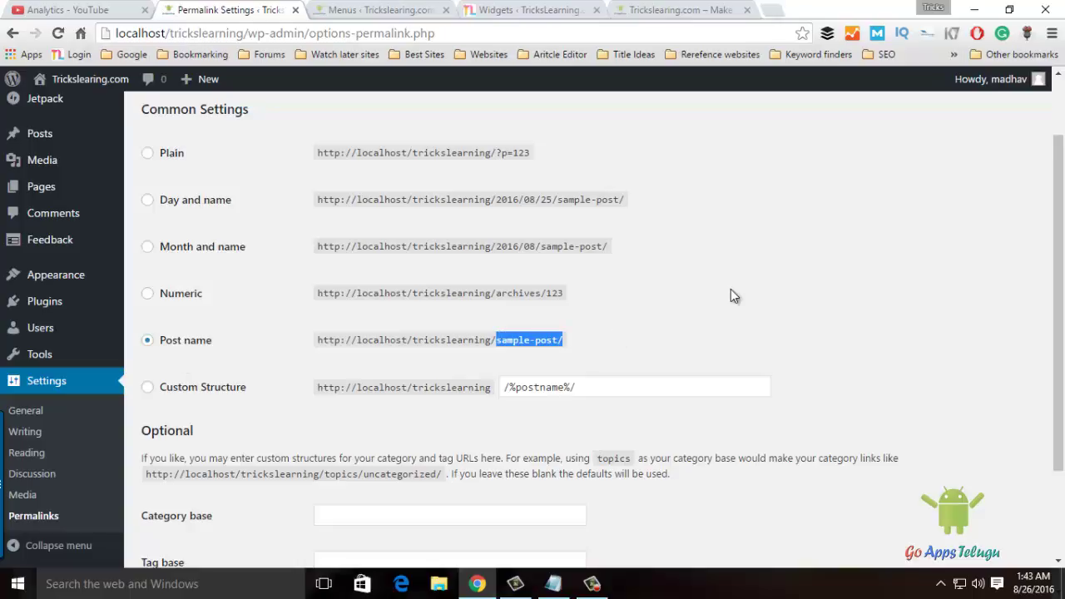
- On the live site, open the post "How to Use Stellar Phoenix Photo Recovery Software" and examine the slug in its address
click(691, 12)
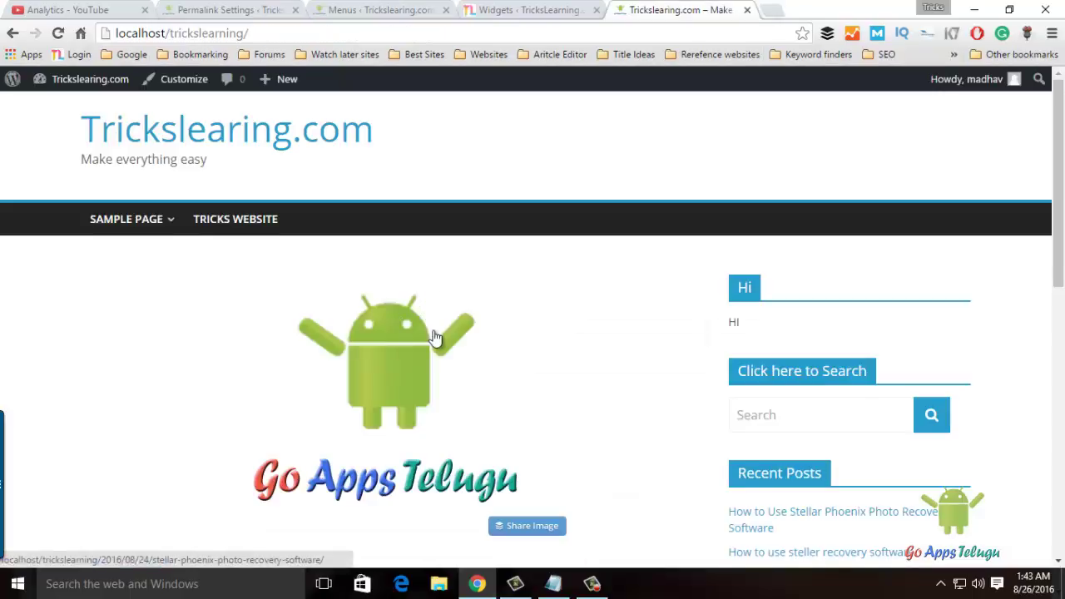
scroll(434, 324, down, 6)
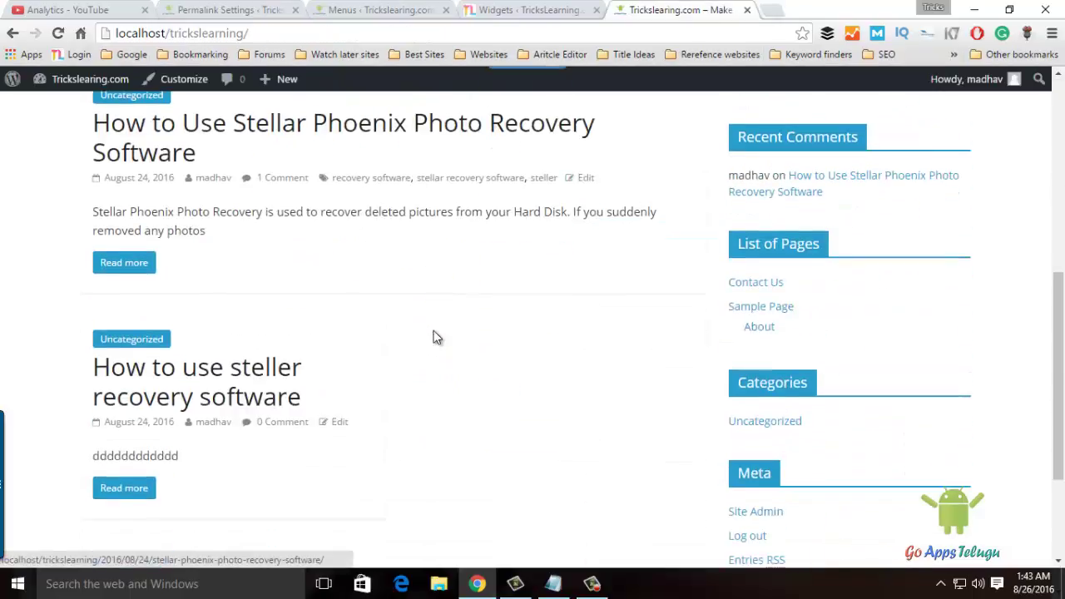
click(403, 123)
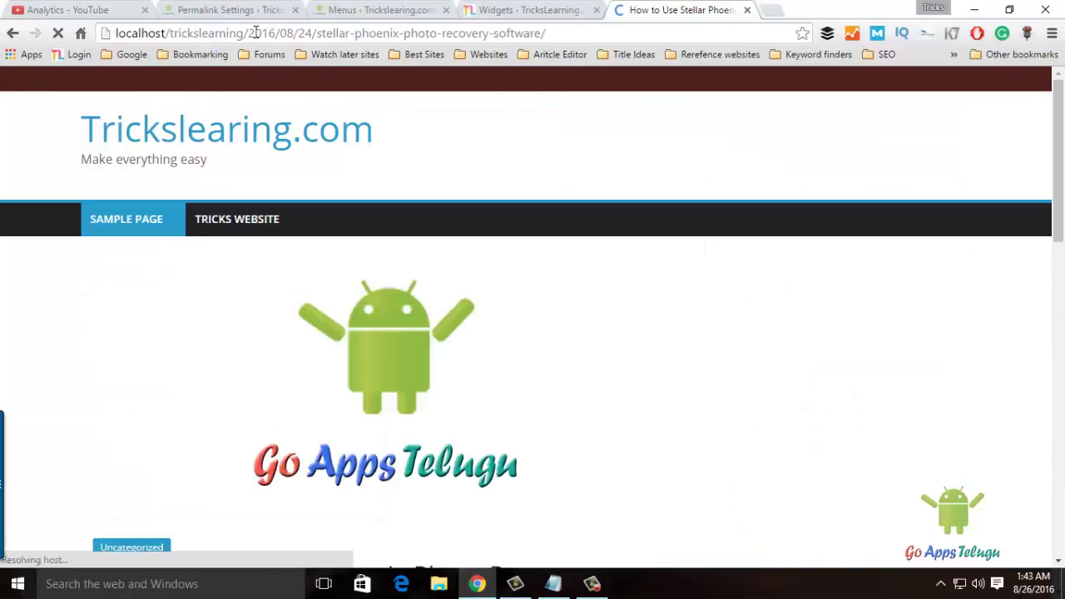
drag(314, 35, 575, 38)
click(576, 37)
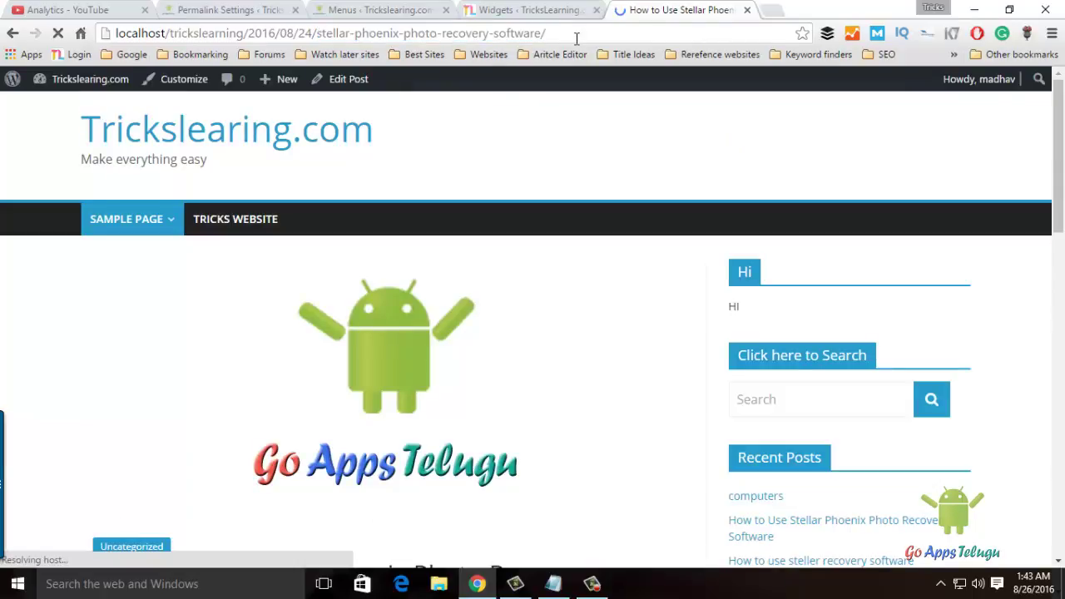
drag(318, 33, 599, 34)
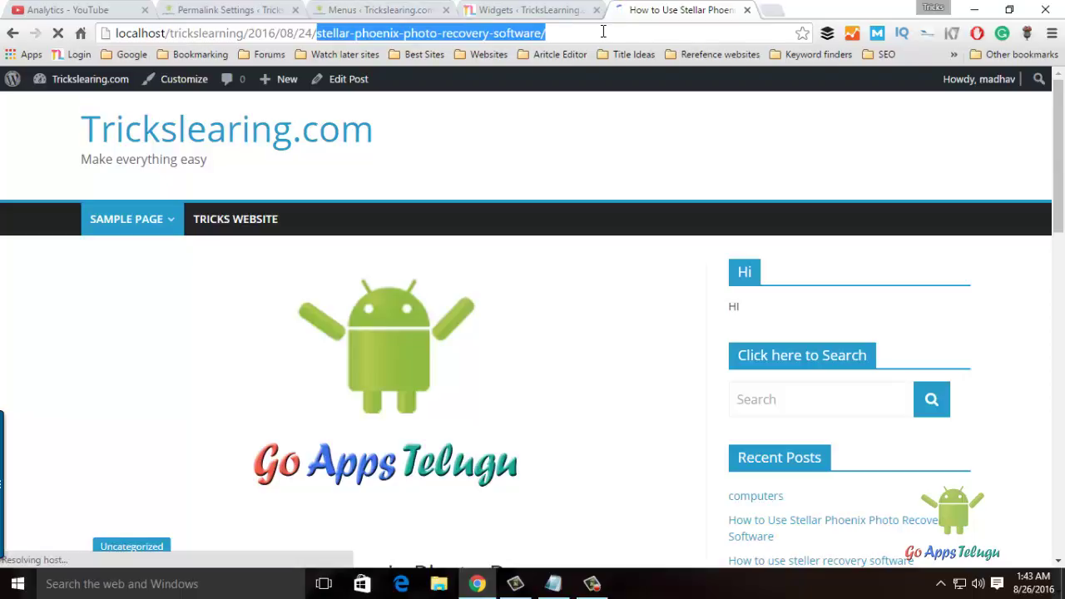
click(603, 32)
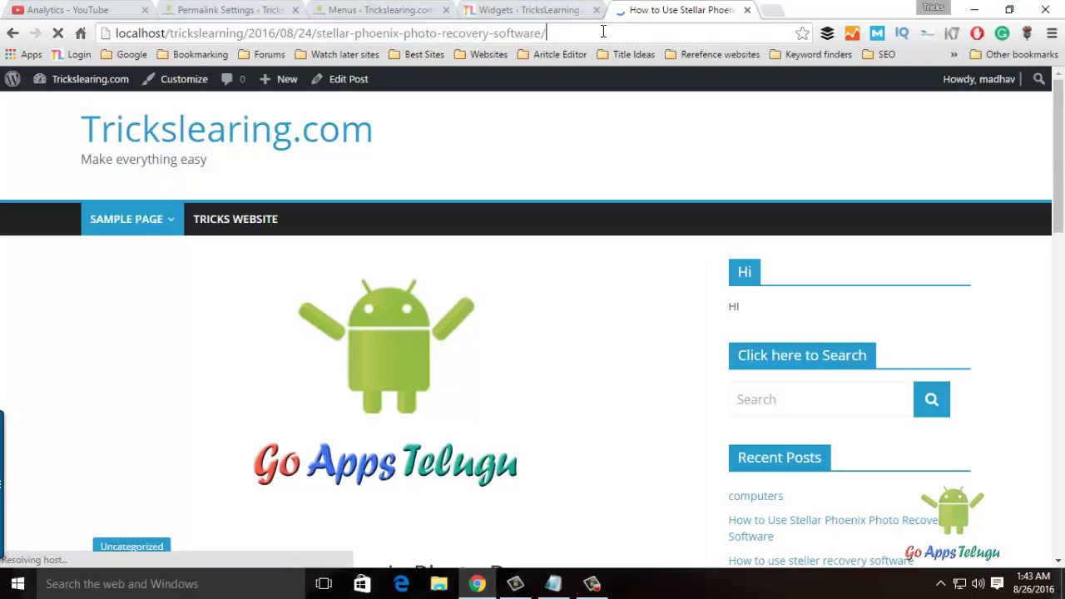
- Return to the Permalink settings and save the changes with the Post name structure selected
click(220, 10)
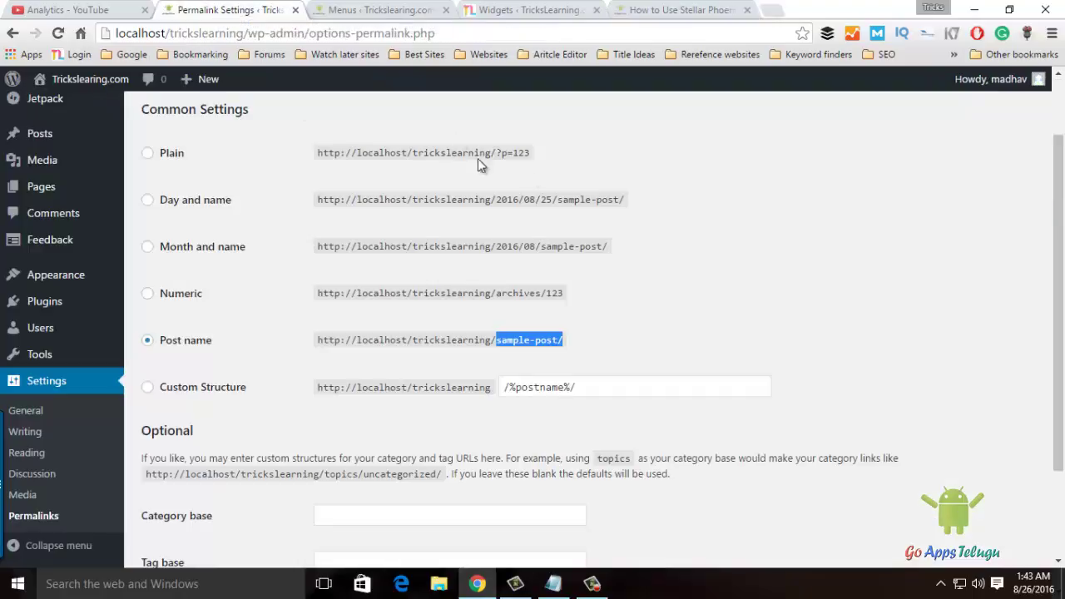
click(179, 345)
scroll(943, 297, down, 3)
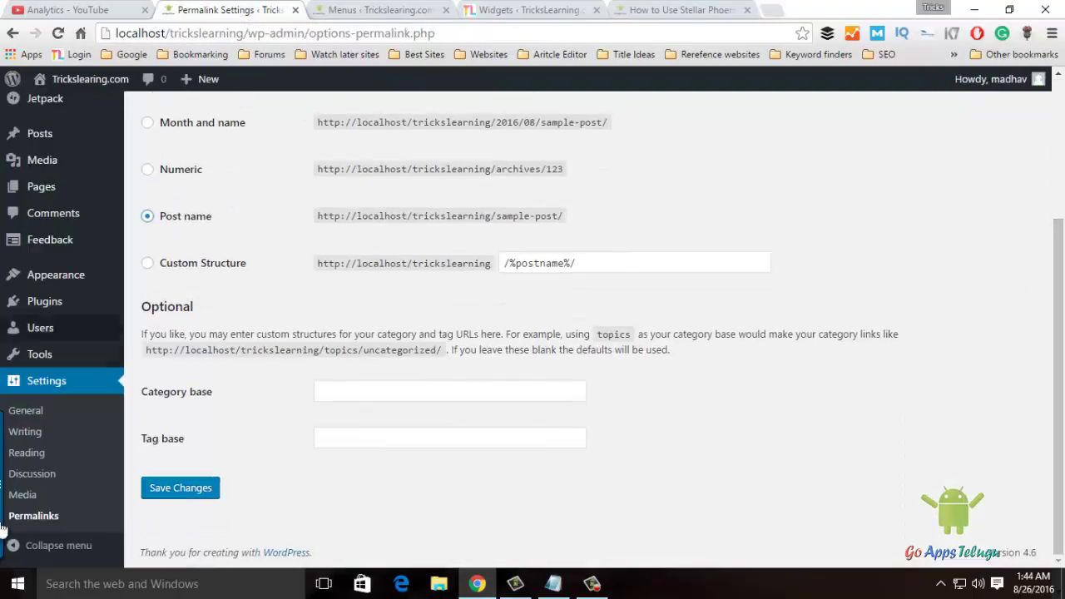
click(210, 490)
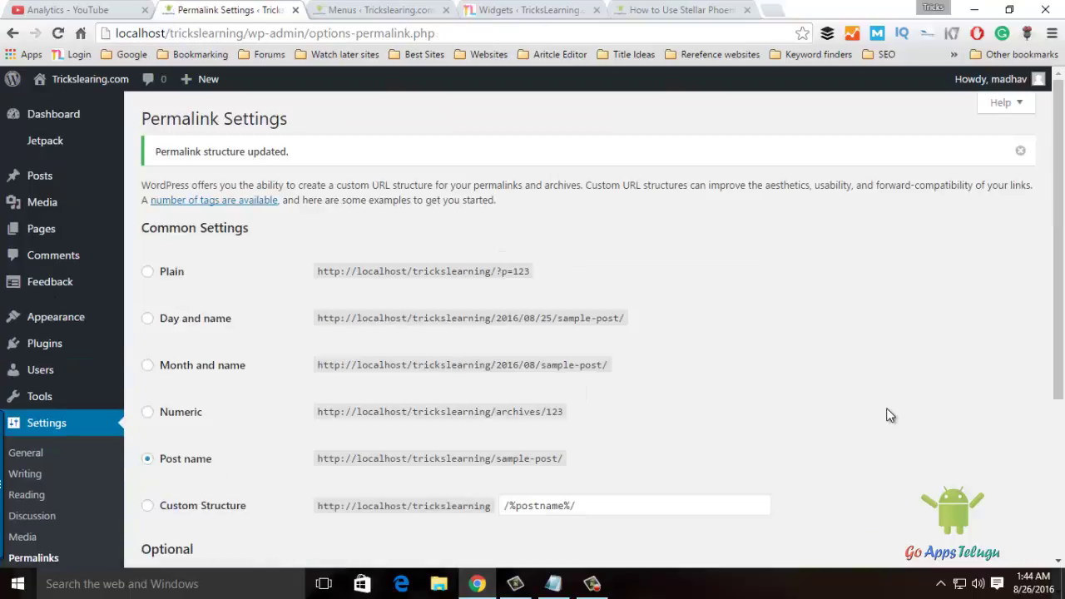
- Reload the Stellar Phoenix post at its dated address, then go to the site's home page
click(657, 12)
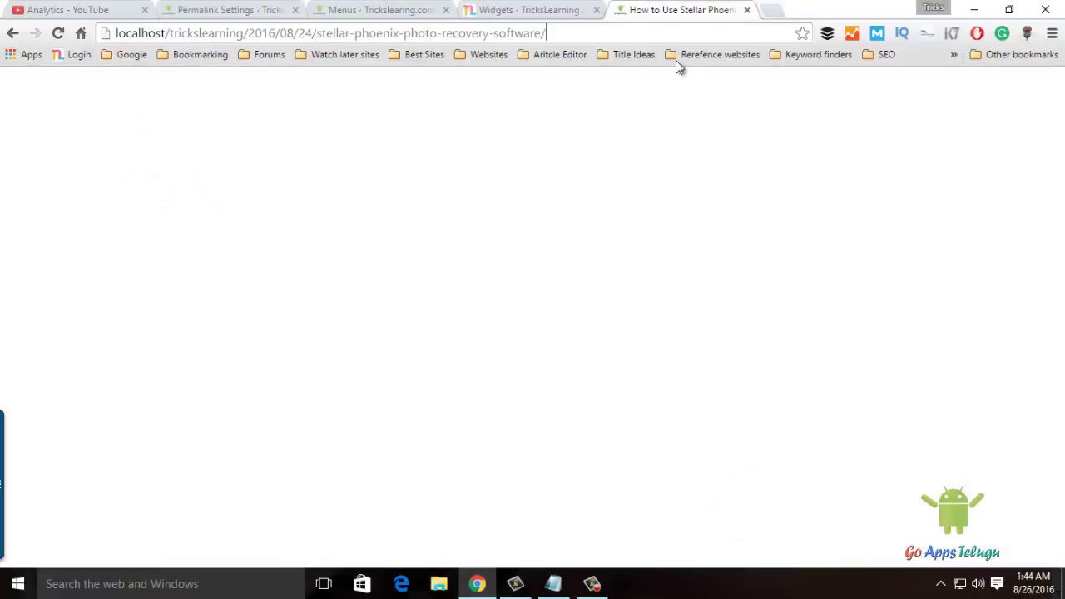
key(F5)
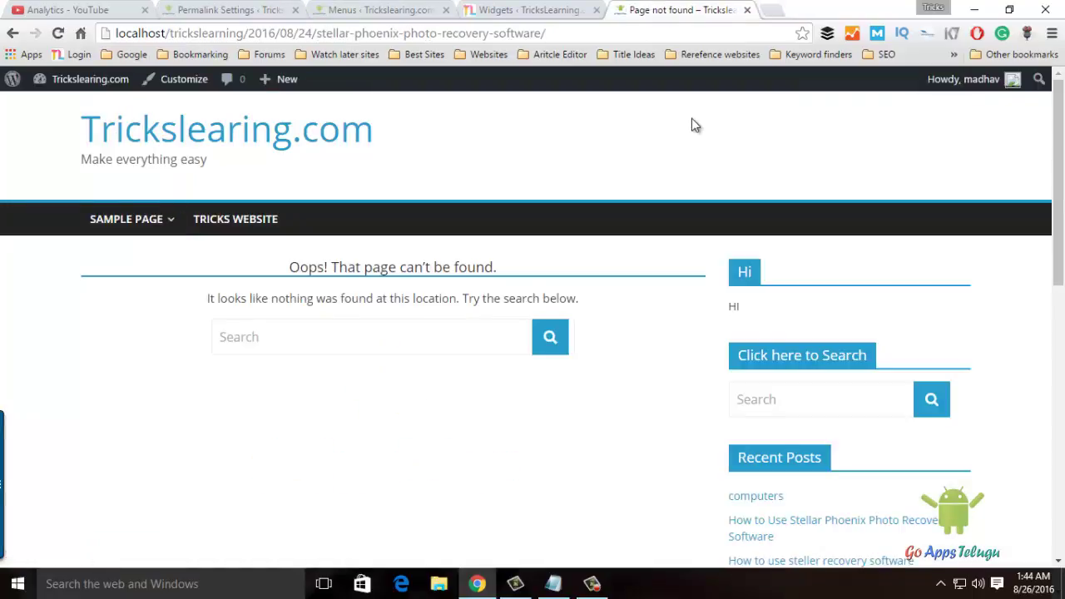
click(205, 140)
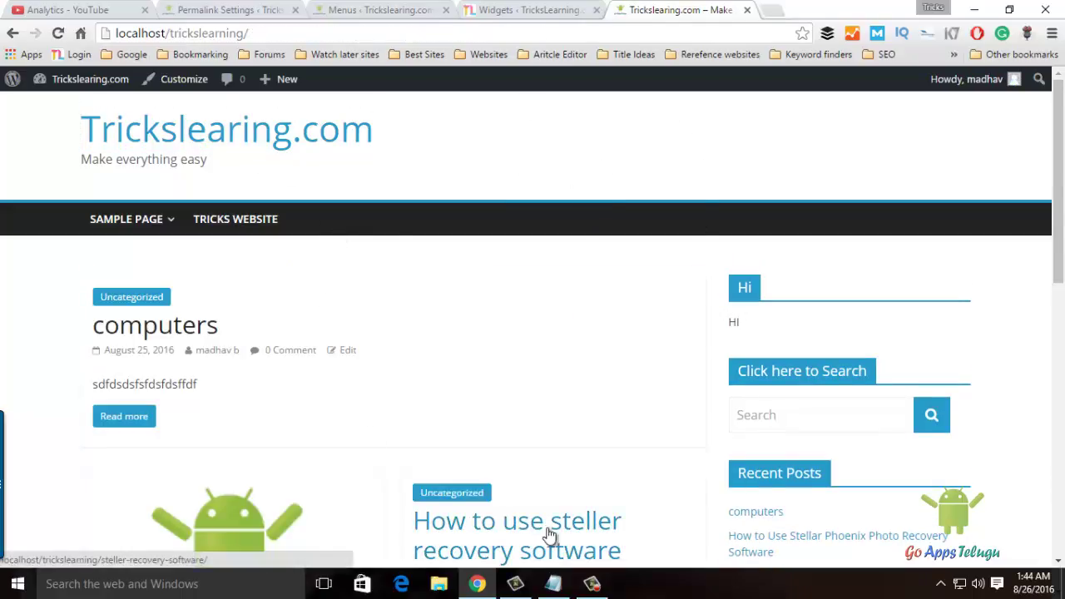
- Open the post "How to use steller recovery software" and check the structure of its address
click(549, 534)
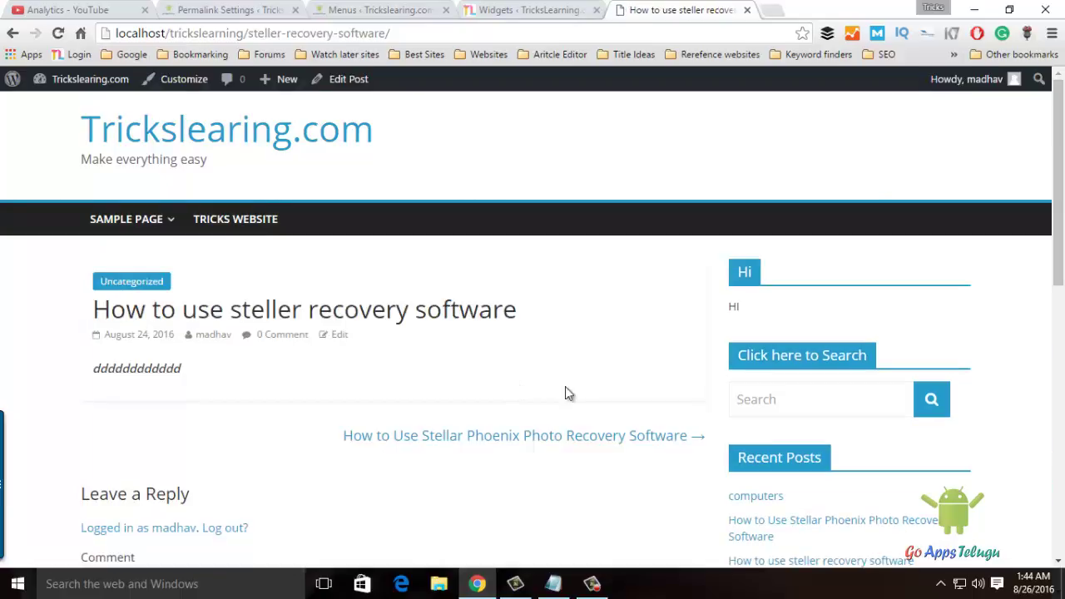
drag(172, 33, 404, 33)
click(250, 34)
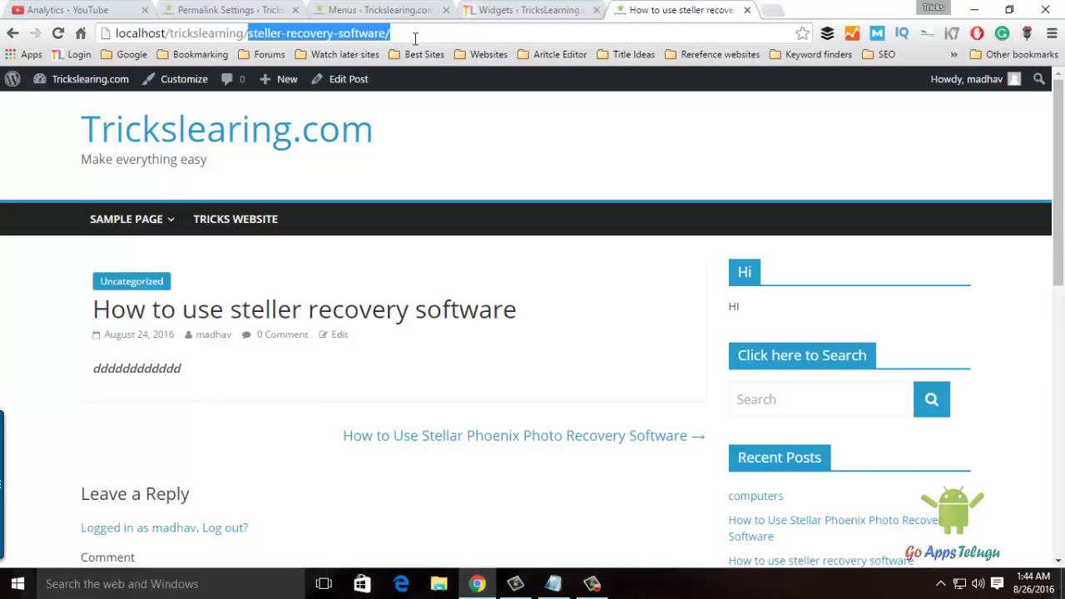
click(414, 39)
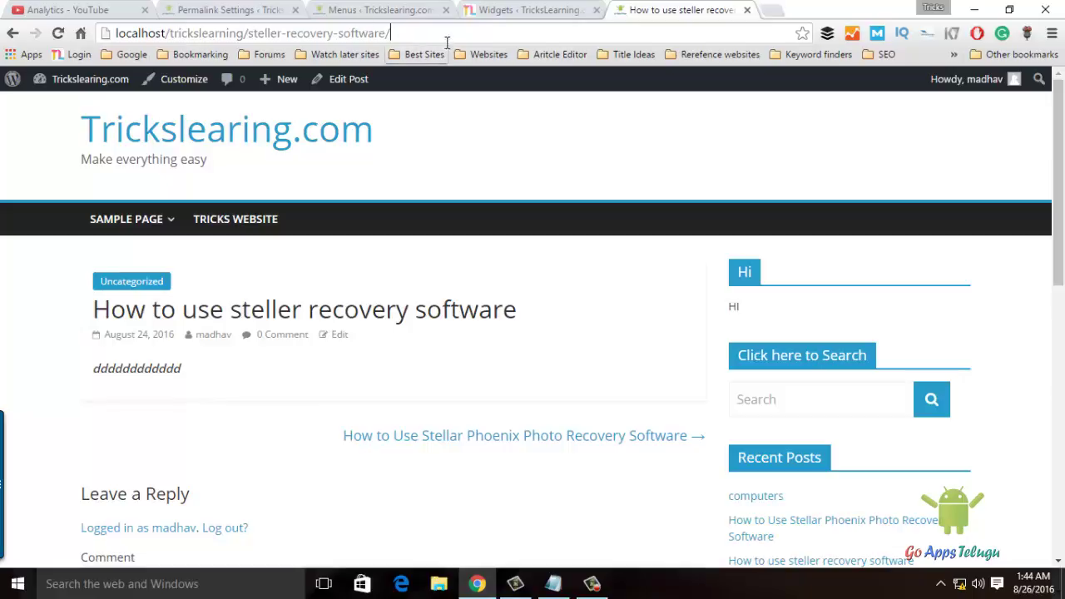
drag(423, 37, 205, 37)
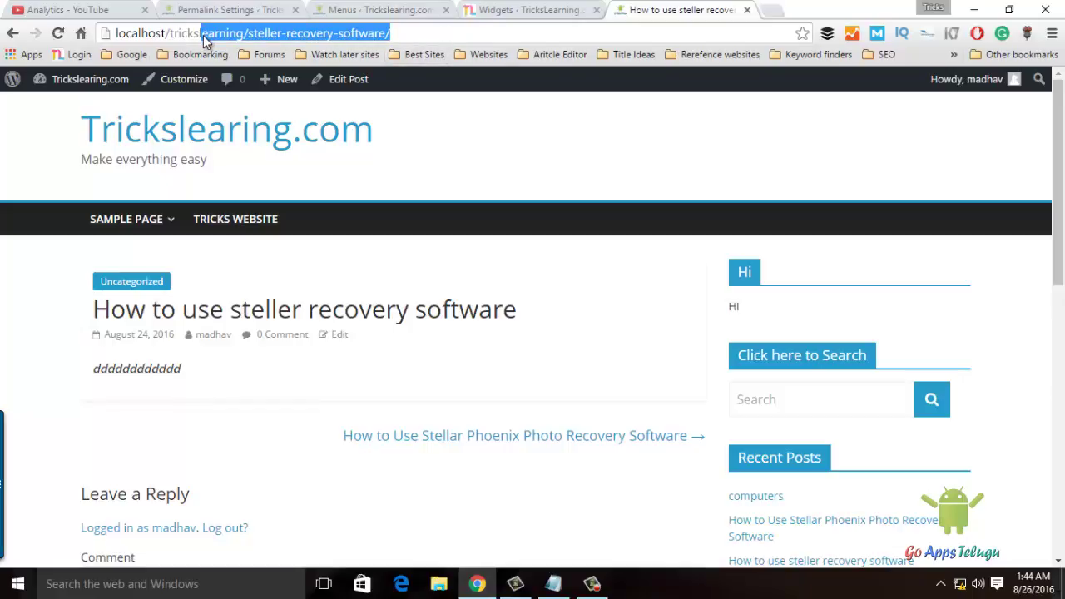
- Go back to the Permalink settings and review the optional category base and tag base fields
click(218, 10)
scroll(131, 554, down, 2)
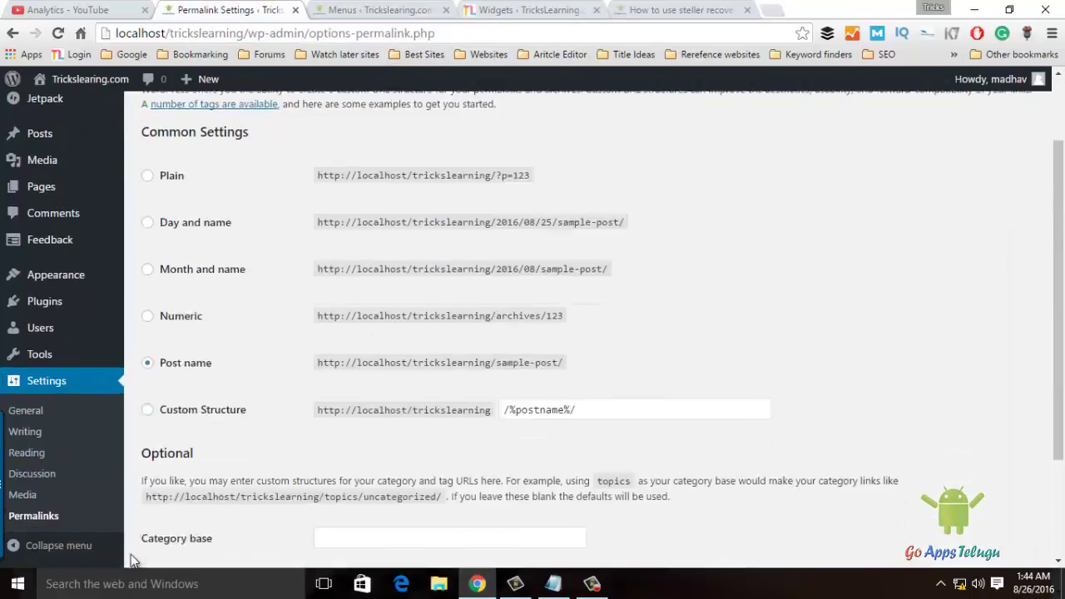
scroll(130, 554, down, 2)
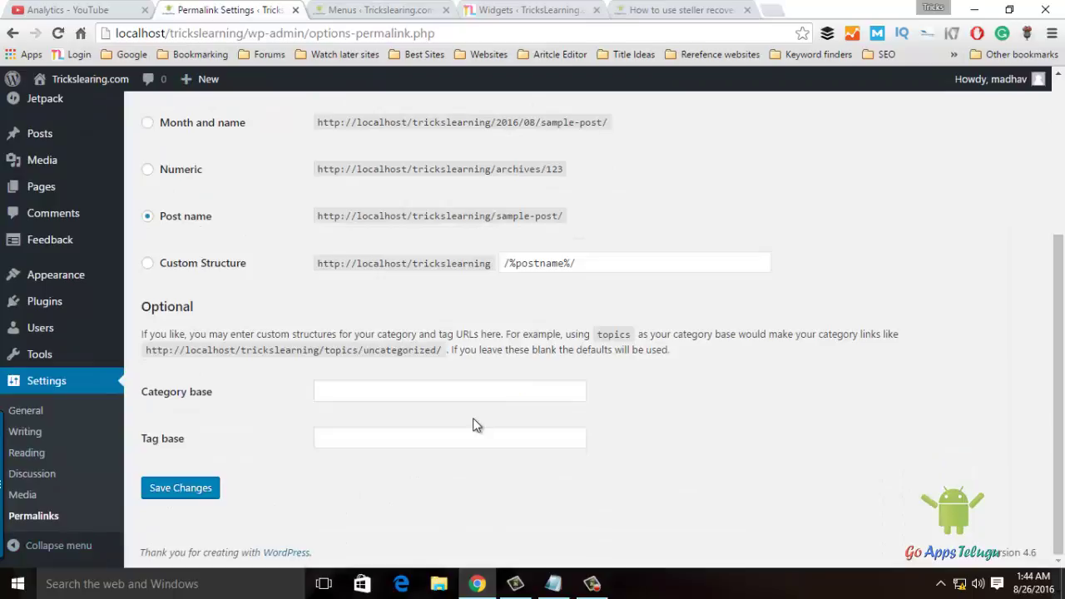